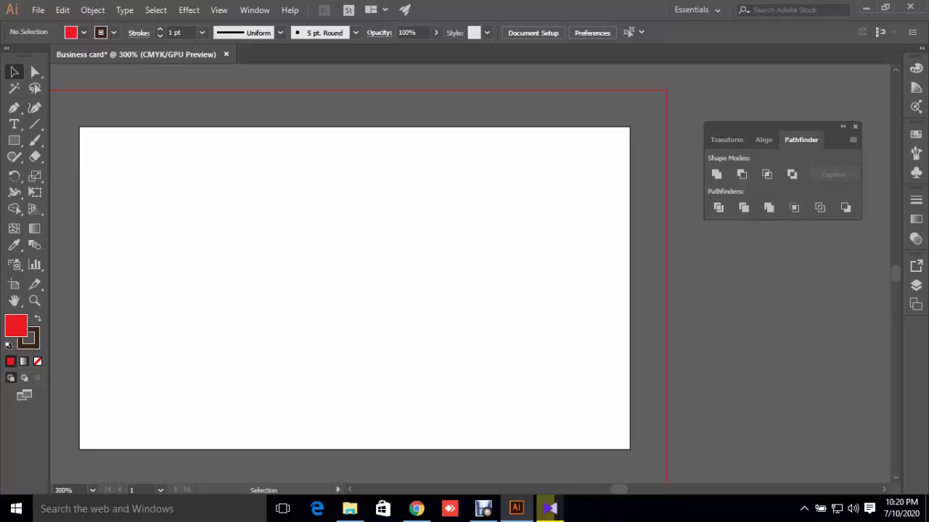
Sketch a rough rectangle, triangle, circle and long thin bar with the Shaper Tool.
click(13, 157)
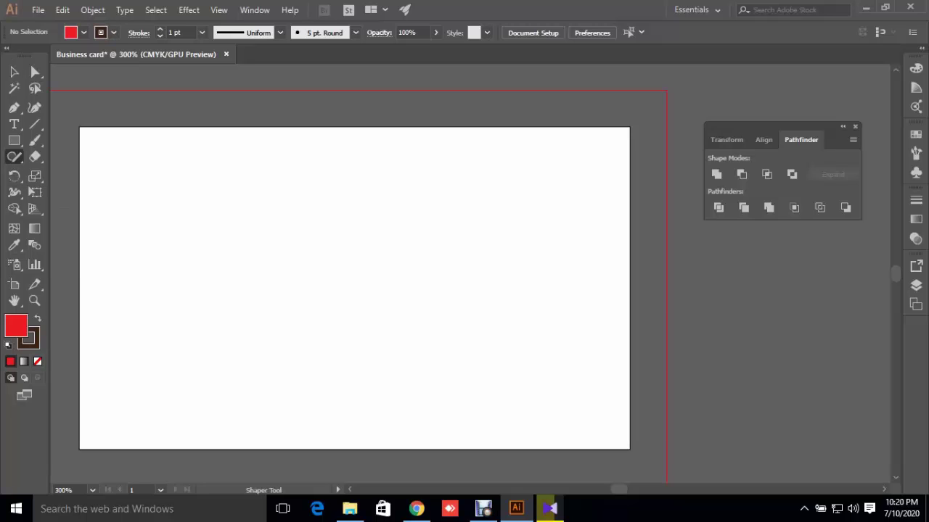
mouse_move(158, 175)
mouse_down()
mouse_move(372, 182)
mouse_move(366, 312)
mouse_move(240, 295)
mouse_move(143, 295)
mouse_move(146, 186)
mouse_move(161, 175)
mouse_up()
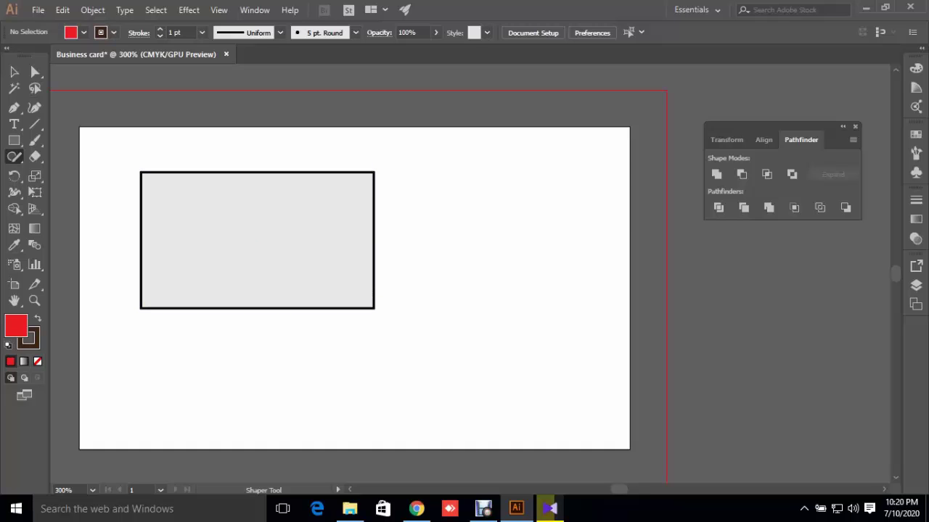
mouse_move(459, 185)
mouse_down()
mouse_move(410, 285)
mouse_move(617, 291)
mouse_move(483, 165)
mouse_move(458, 189)
mouse_up()
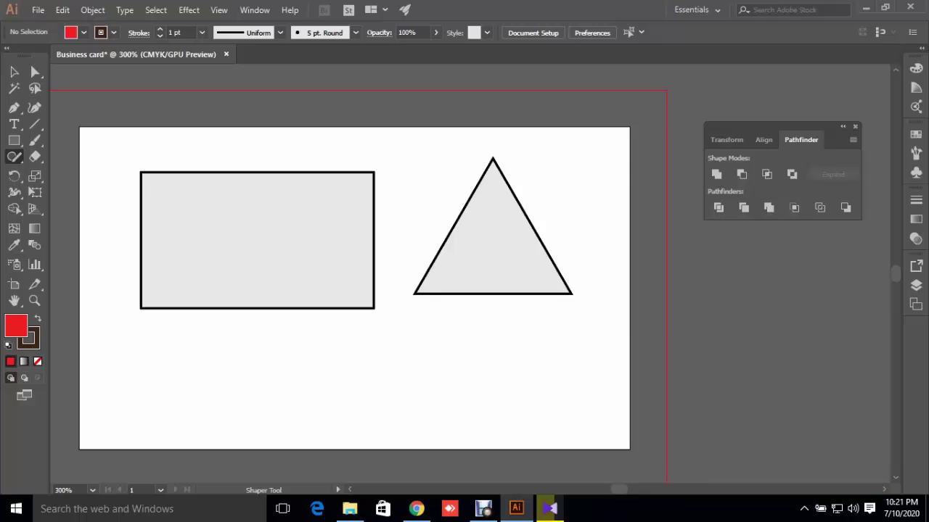
scroll(354, 254, down, 3)
mouse_move(376, 312)
mouse_down()
mouse_move(385, 288)
mouse_move(428, 382)
mouse_move(361, 309)
mouse_move(372, 308)
mouse_up()
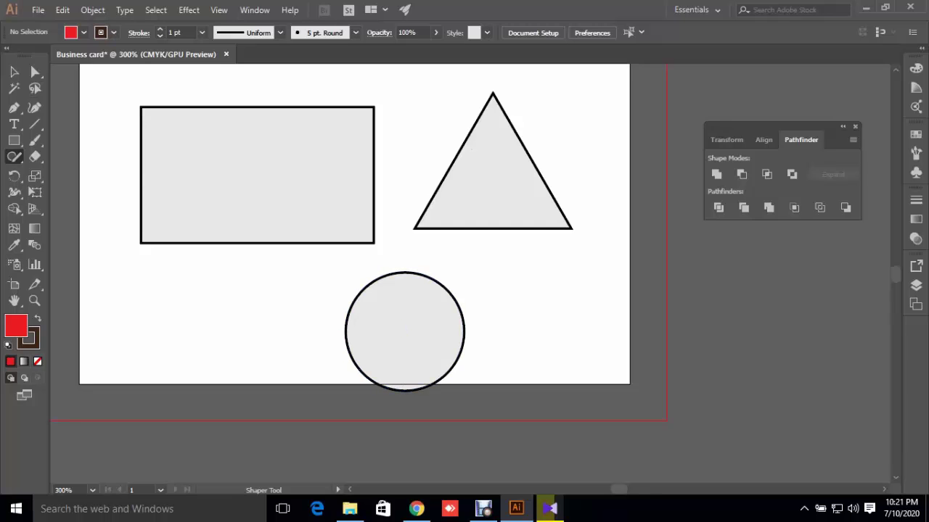
scroll(354, 261, up, 3)
scroll(354, 275, down, 2)
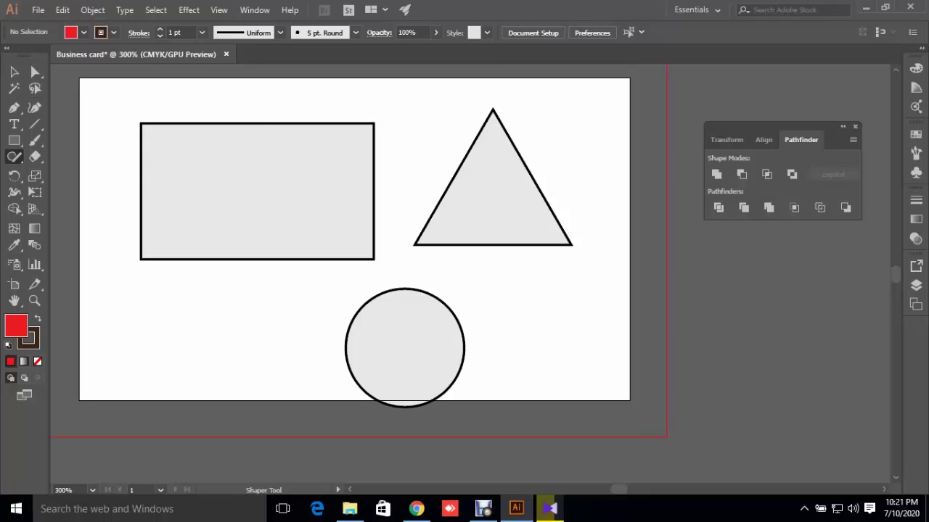
mouse_move(491, 305)
mouse_down()
mouse_move(749, 351)
mouse_move(768, 304)
mouse_move(497, 310)
mouse_up()
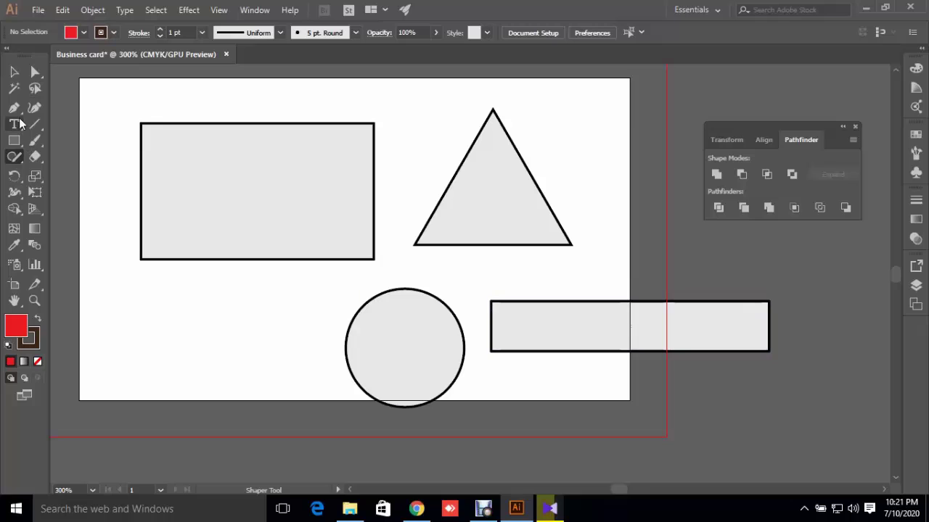
Set the fill colour to muted pink-red A5595F in the Color Picker.
click(12, 75)
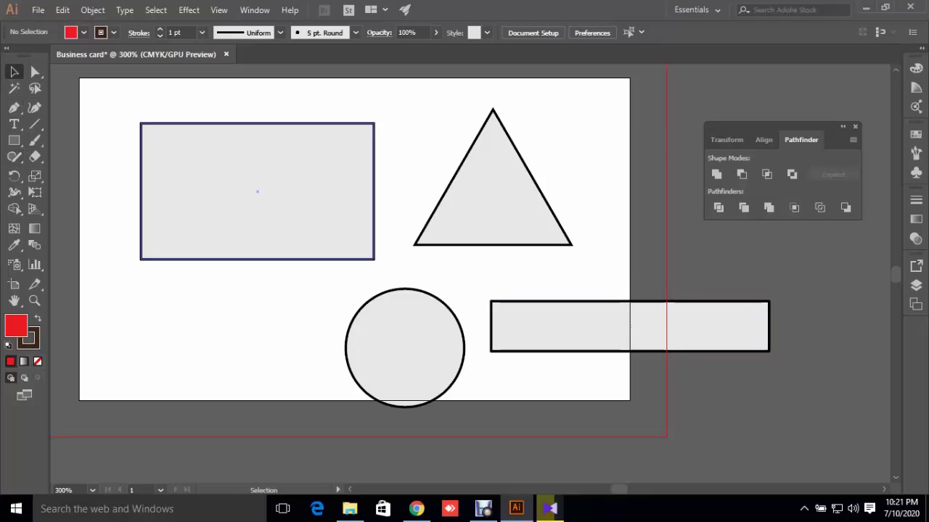
double_click(15, 328)
click(365, 222)
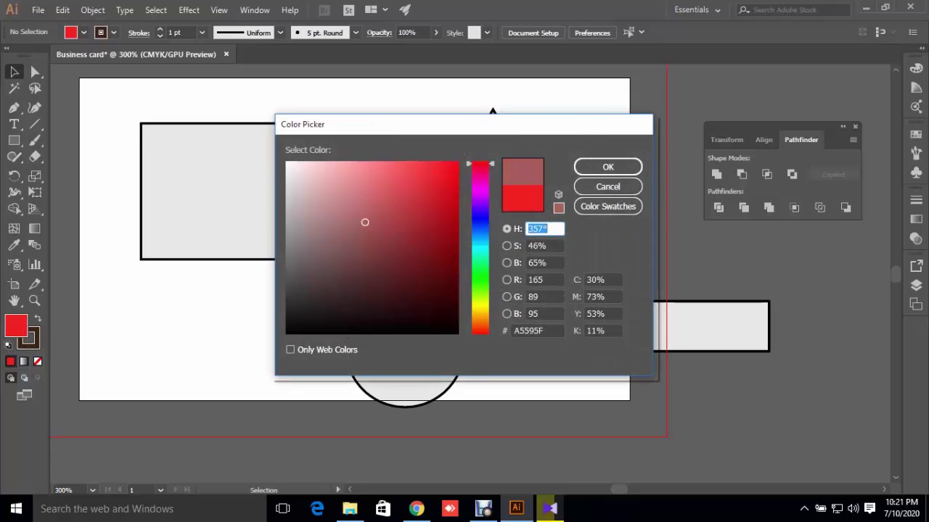
click(608, 167)
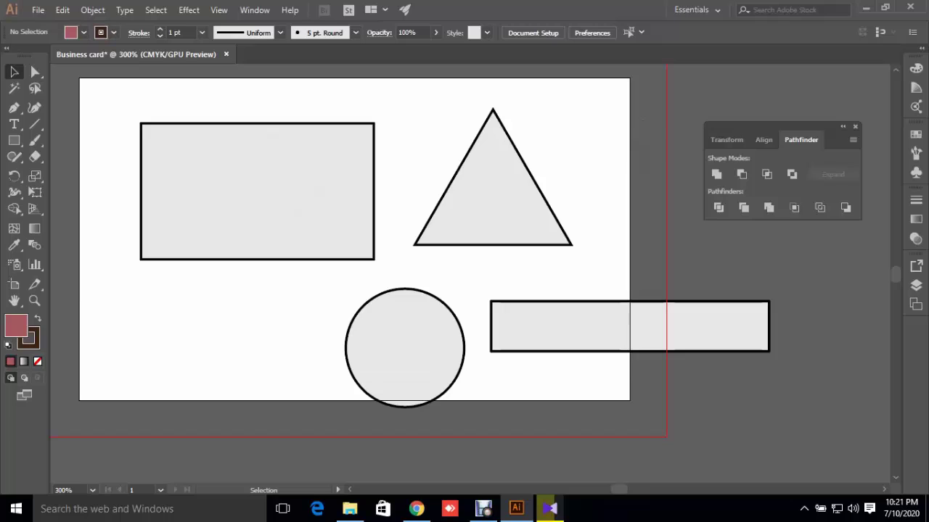
click(15, 161)
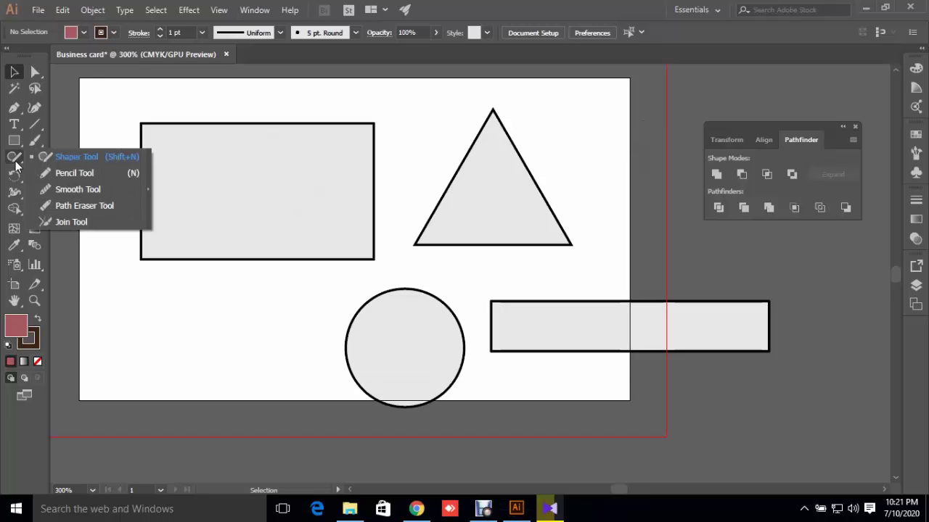
Pencil-draw a curl beside the circle, a looped scribble, and a stroke across the shape tops.
click(58, 174)
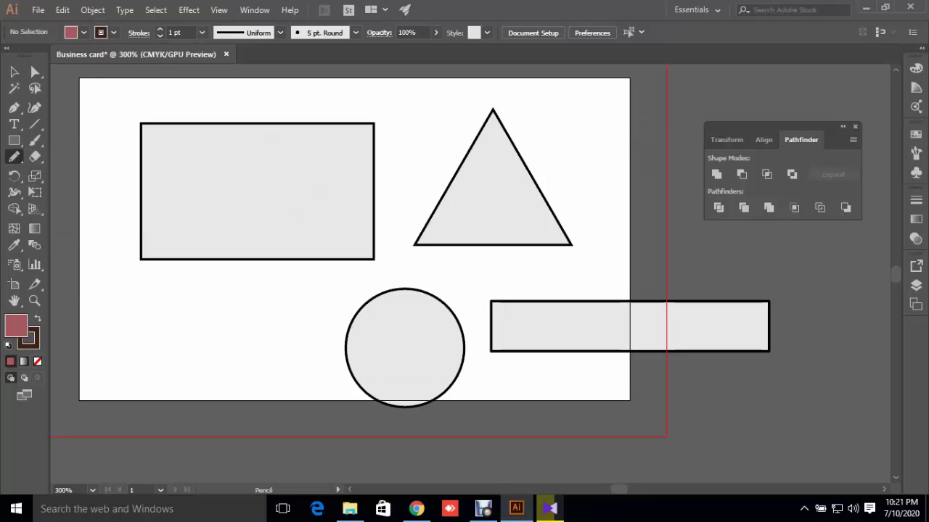
drag(157, 325, 110, 267)
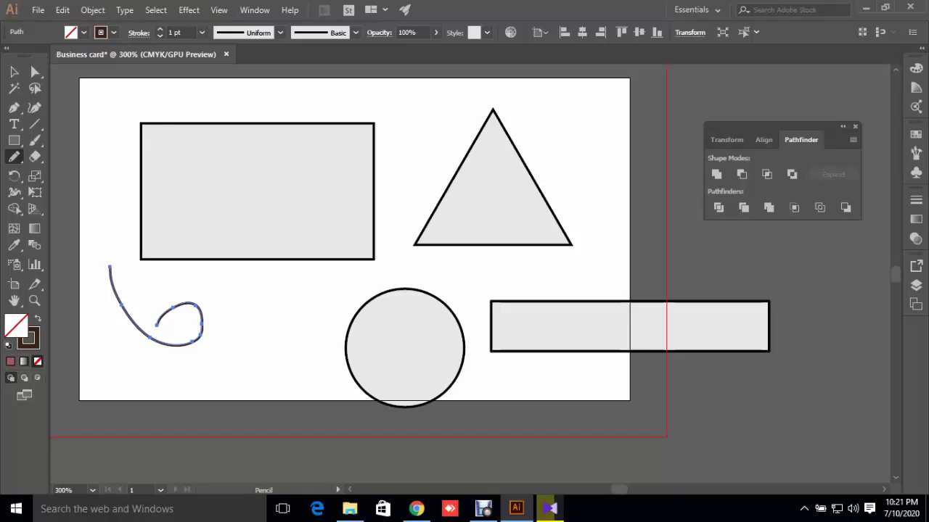
drag(231, 319, 409, 304)
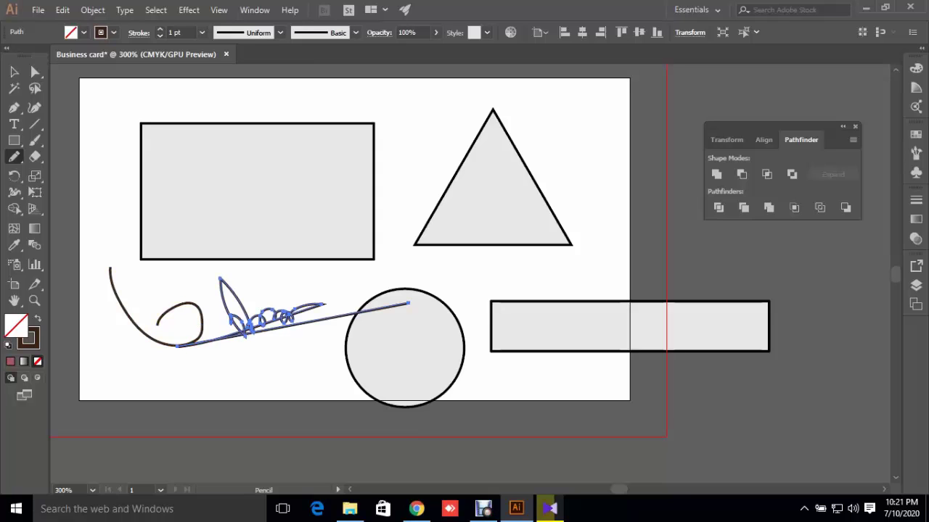
scroll(425, 279, up, 3)
drag(409, 211, 678, 182)
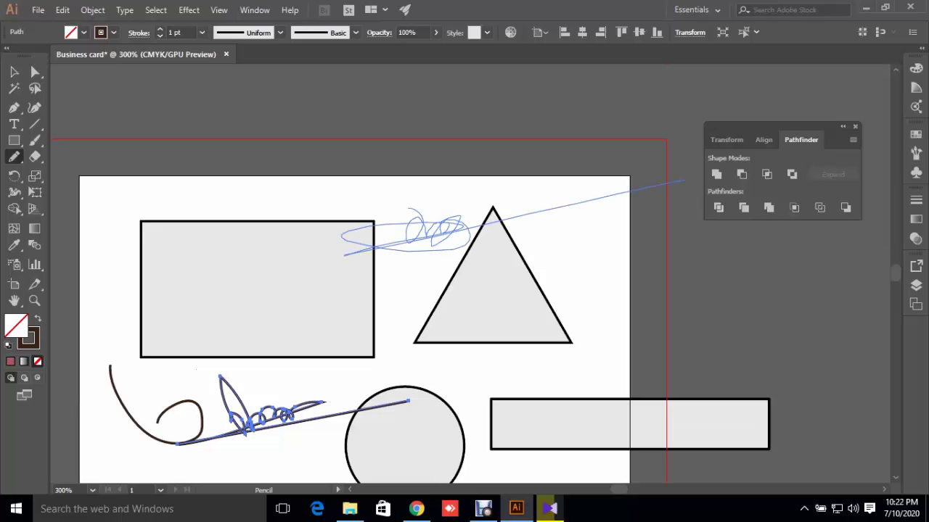
Smooth the scribbled stroke over the triangle with the Smooth Tool.
click(15, 157)
click(73, 190)
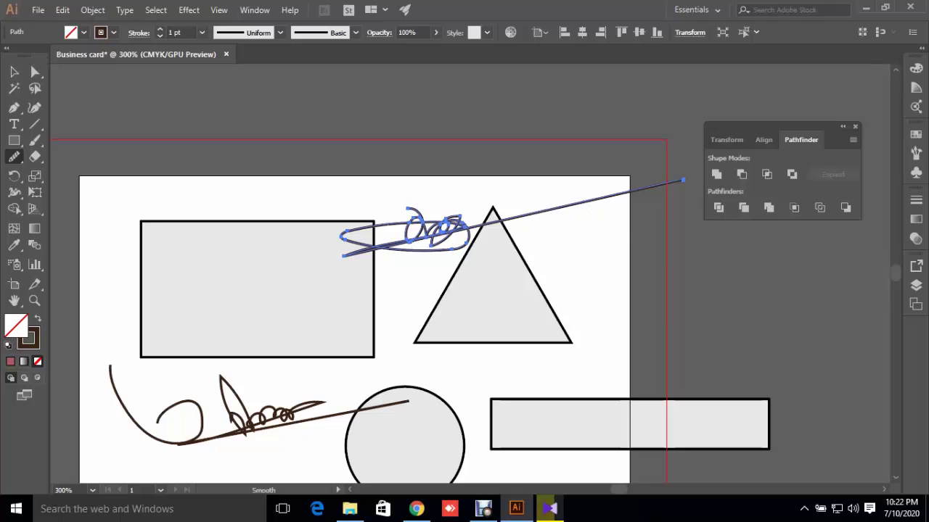
drag(465, 292, 530, 383)
drag(14, 157, 58, 215)
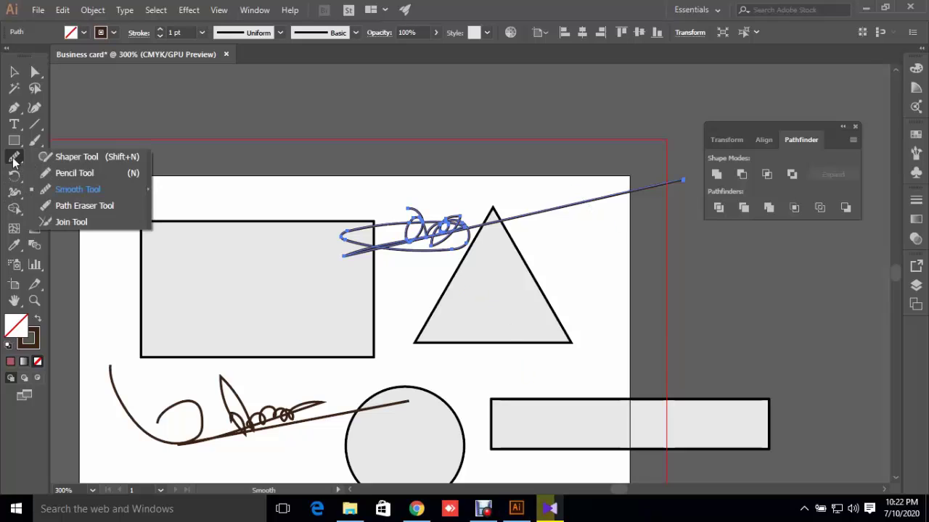
Erase parts of the left rectangle and the scribble loops with the Path Eraser.
click(57, 210)
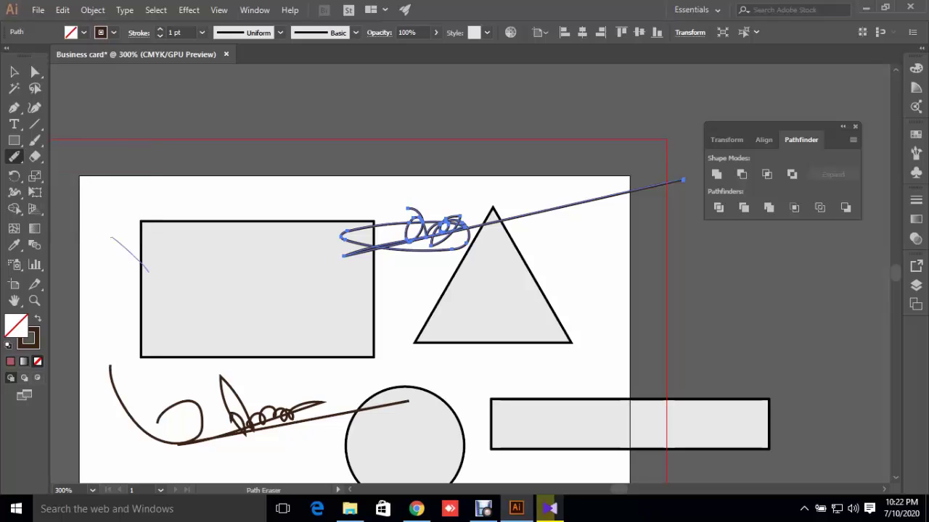
drag(98, 217, 312, 305)
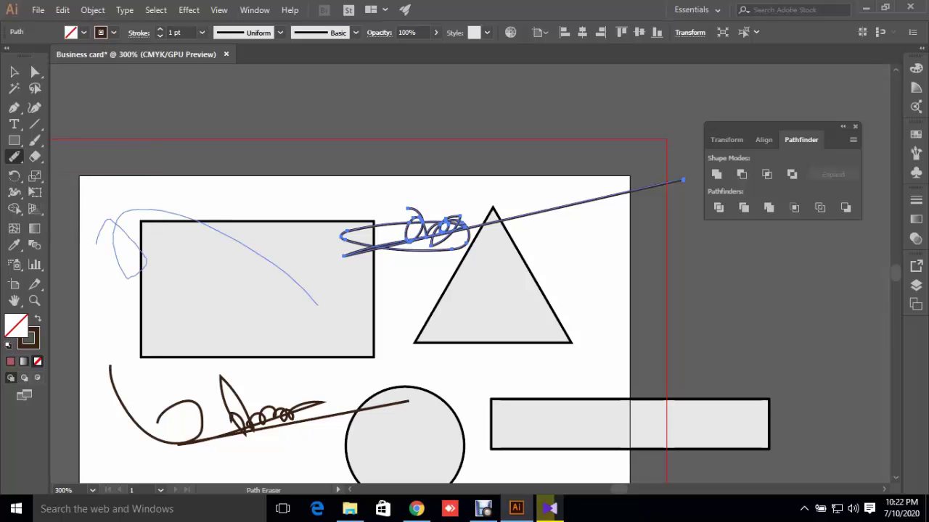
drag(422, 225, 419, 264)
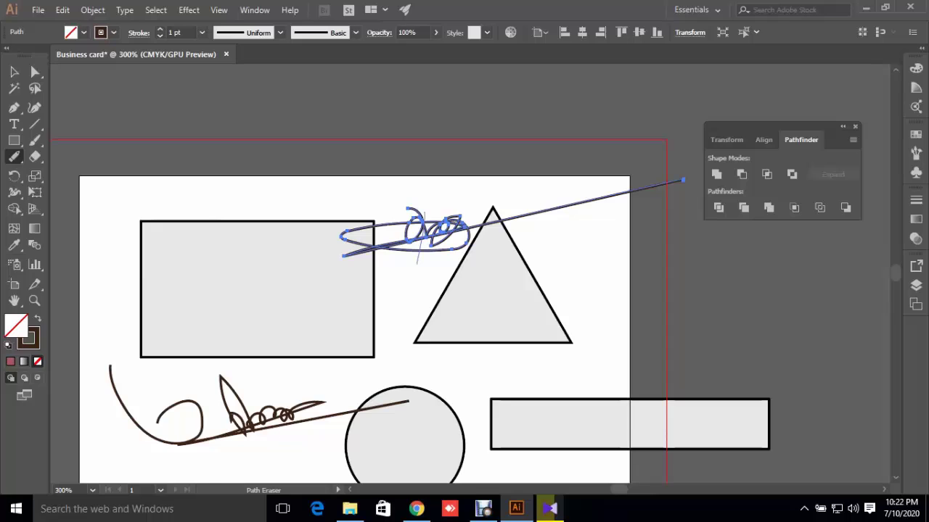
mouse_move(413, 212)
mouse_down()
mouse_move(411, 261)
mouse_move(396, 260)
mouse_move(411, 209)
mouse_move(423, 206)
mouse_up()
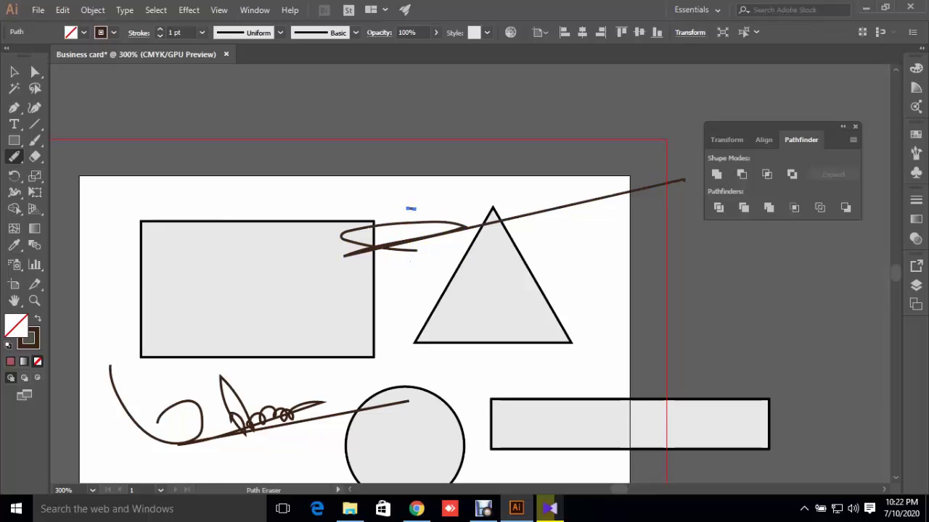
drag(410, 209, 421, 211)
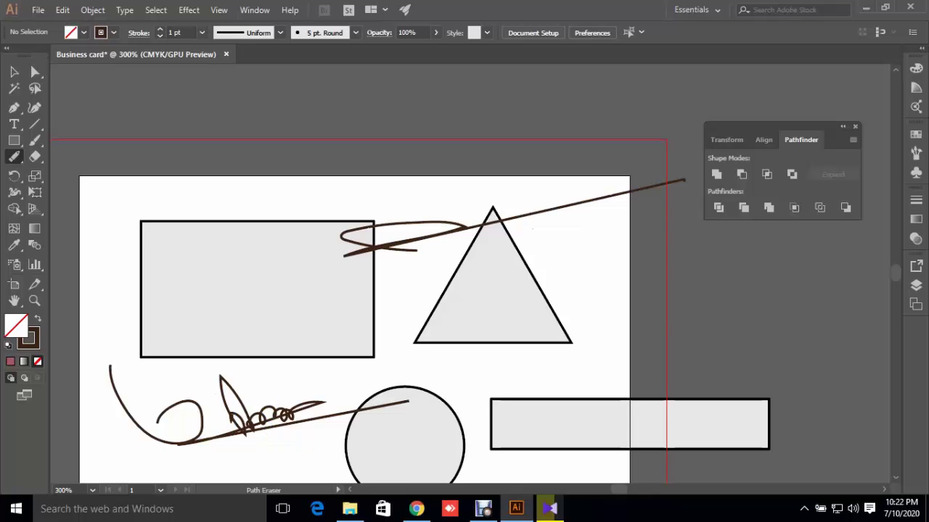
Select everything on the artboard with Ctrl+A and delete it.
click(15, 156)
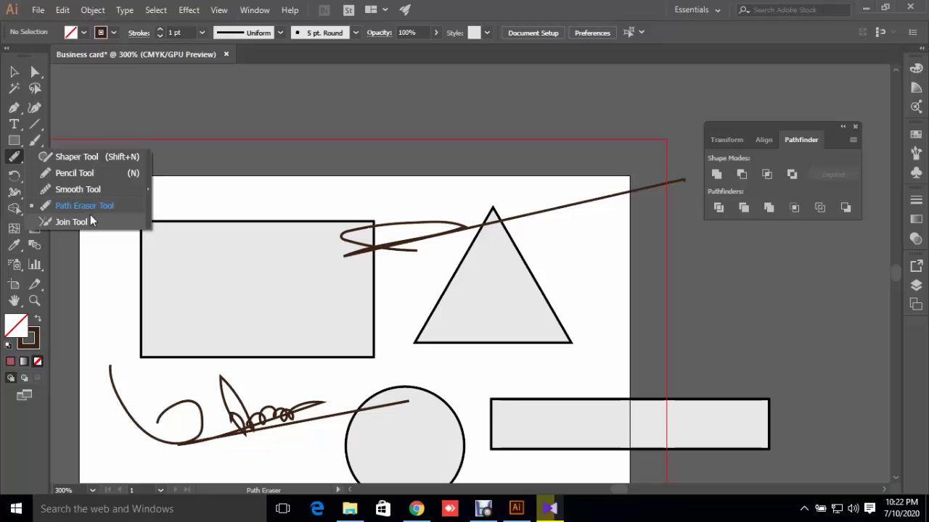
click(16, 74)
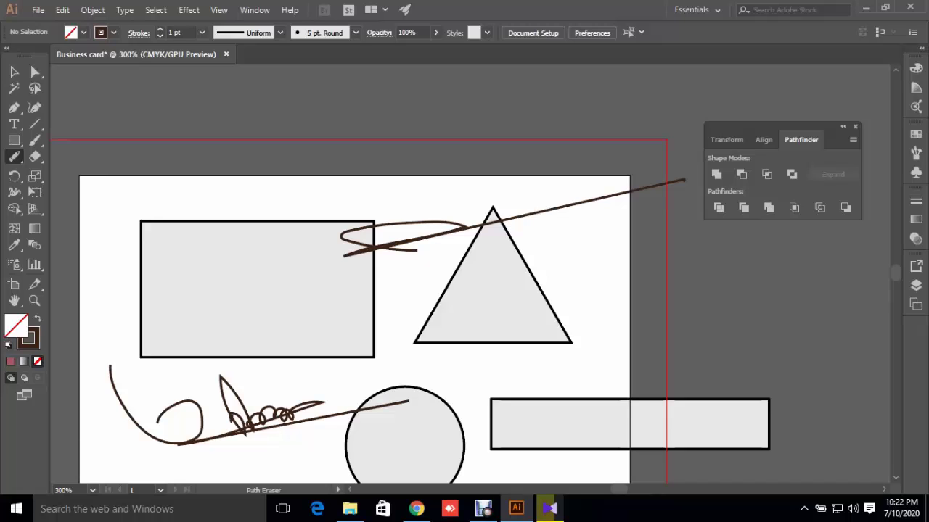
click(13, 72)
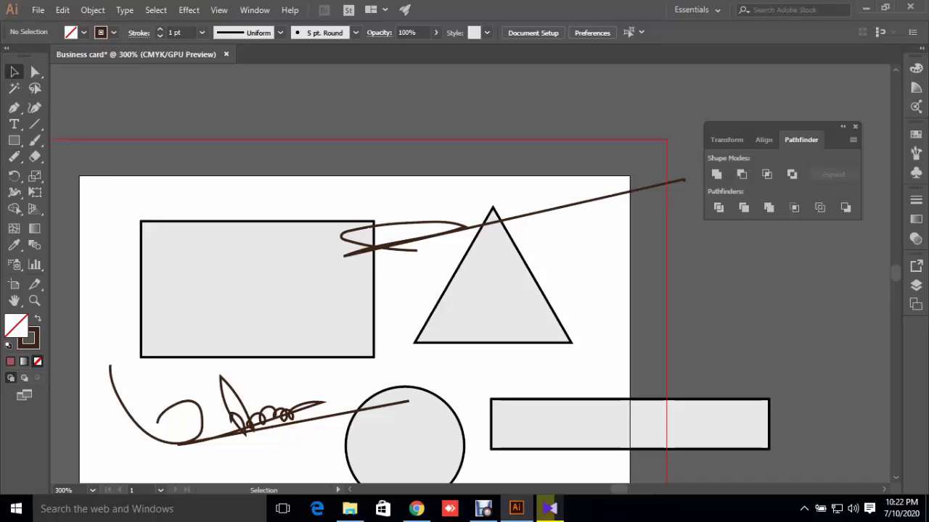
key(ctrl+a)
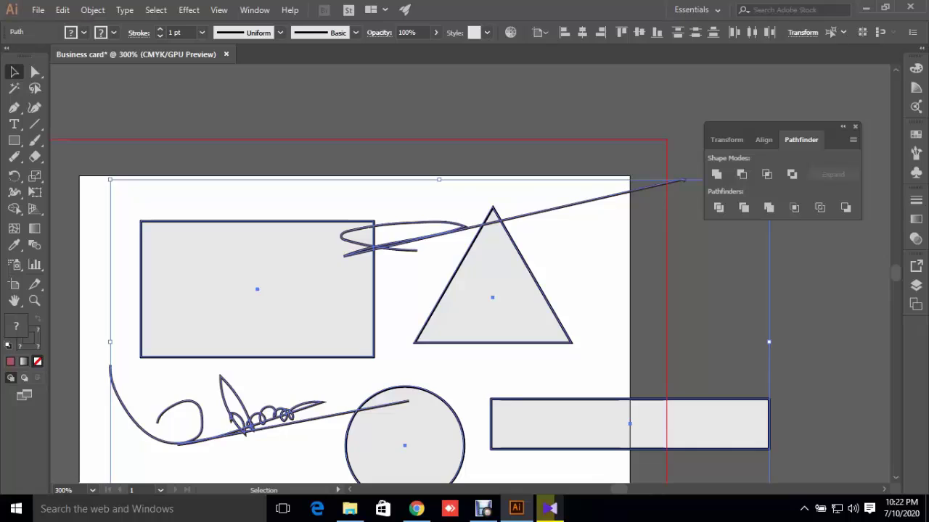
key(Delete)
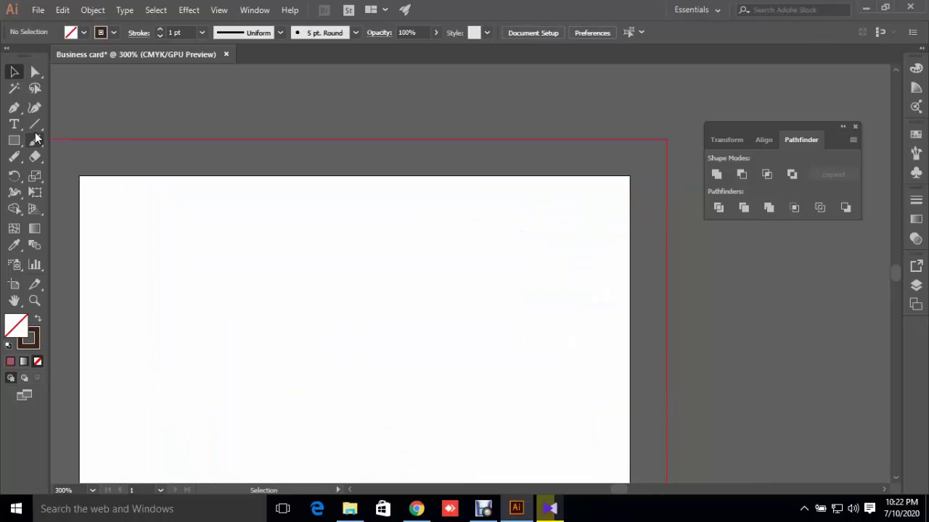
Draw a near-vertical line, then an arc sweeping right from its bottom end.
click(35, 124)
drag(205, 229, 194, 378)
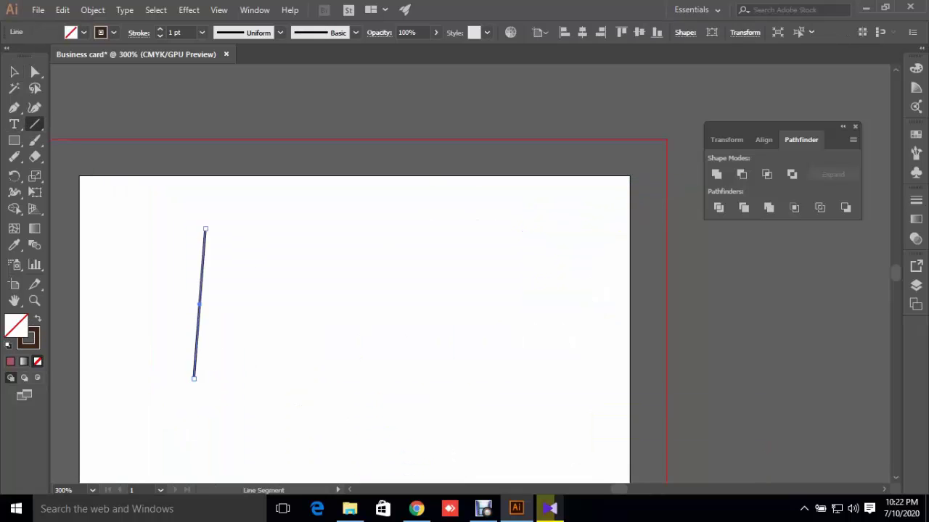
click(37, 129)
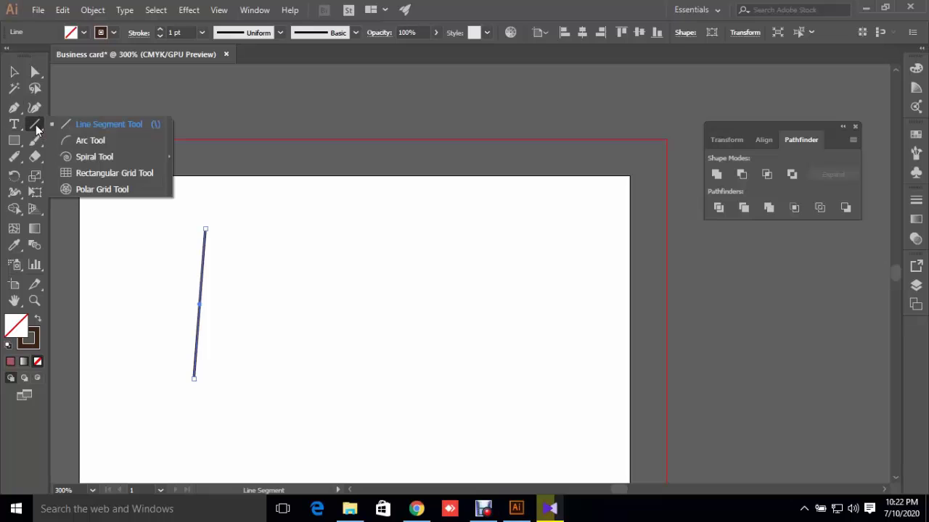
click(84, 142)
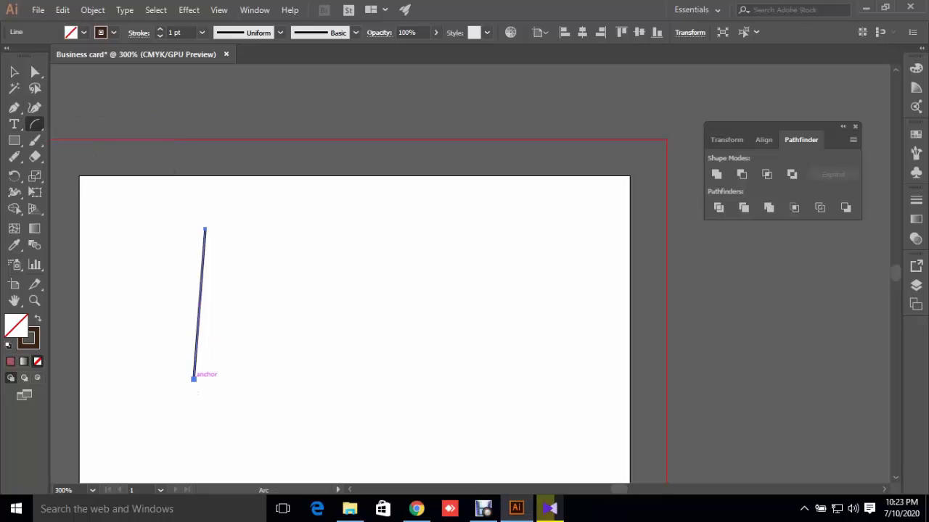
drag(193, 377, 359, 326)
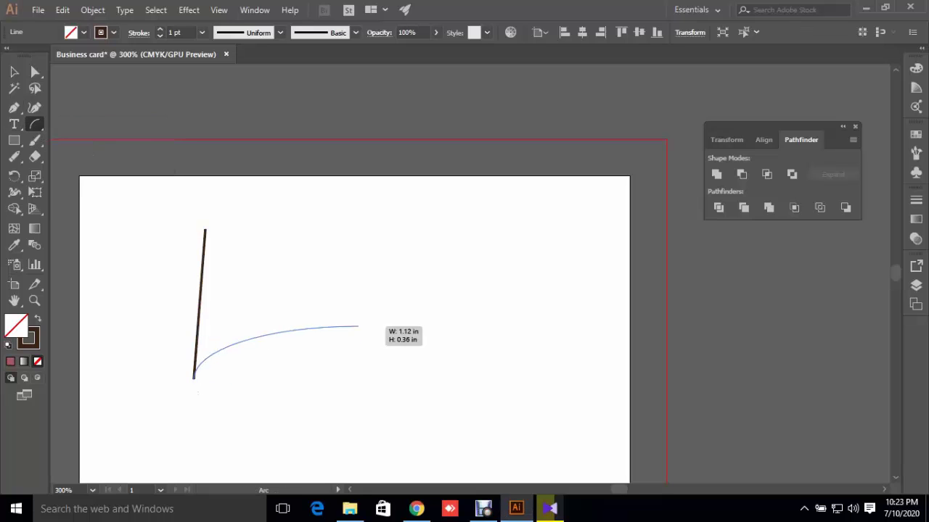
click(14, 158)
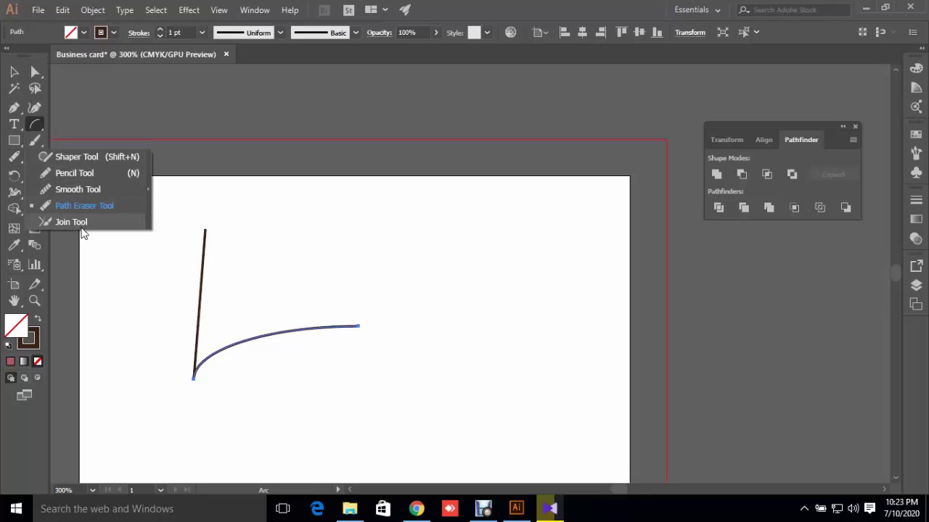
Join the line and arc at their corner into one path.
click(81, 223)
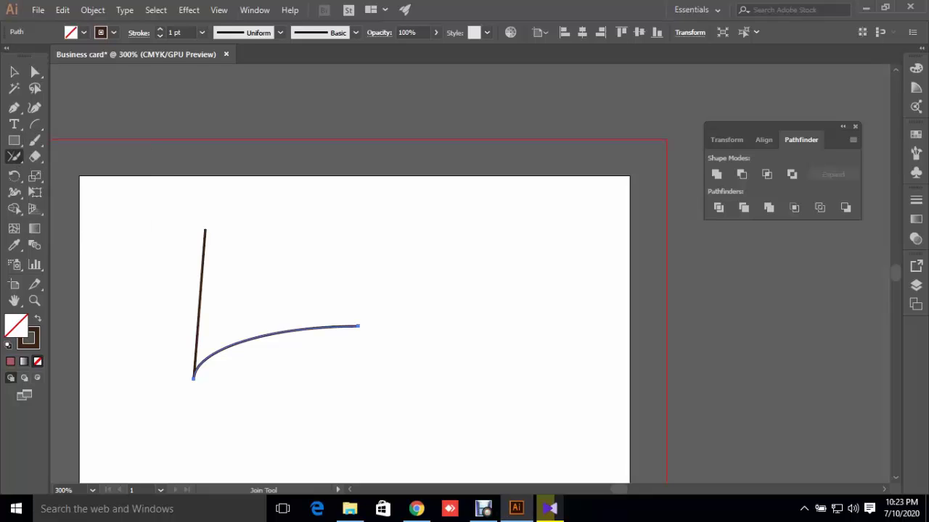
drag(125, 220, 264, 421)
drag(169, 357, 209, 386)
click(14, 71)
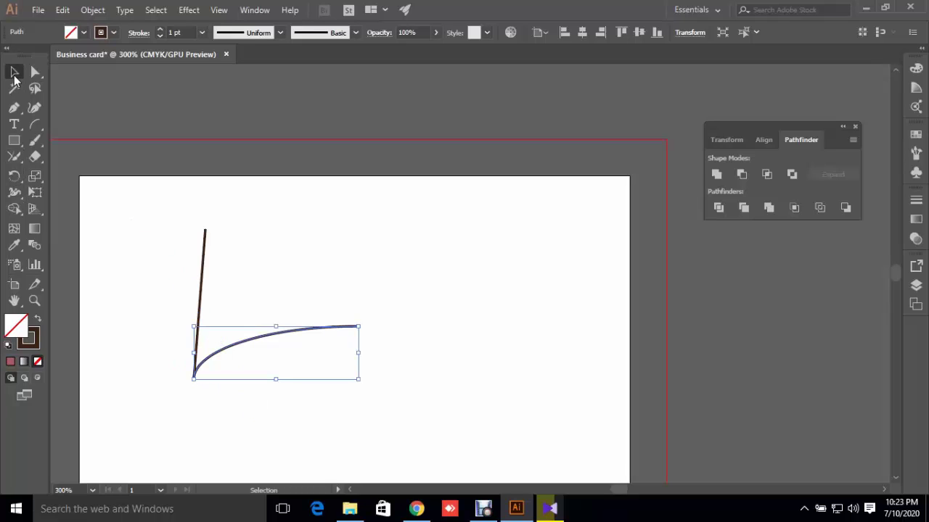
drag(139, 274, 224, 410)
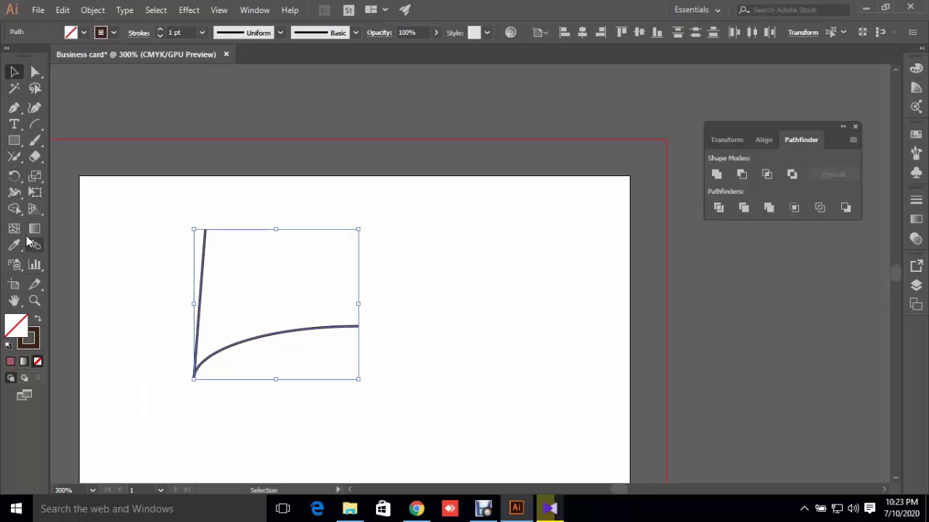
click(15, 158)
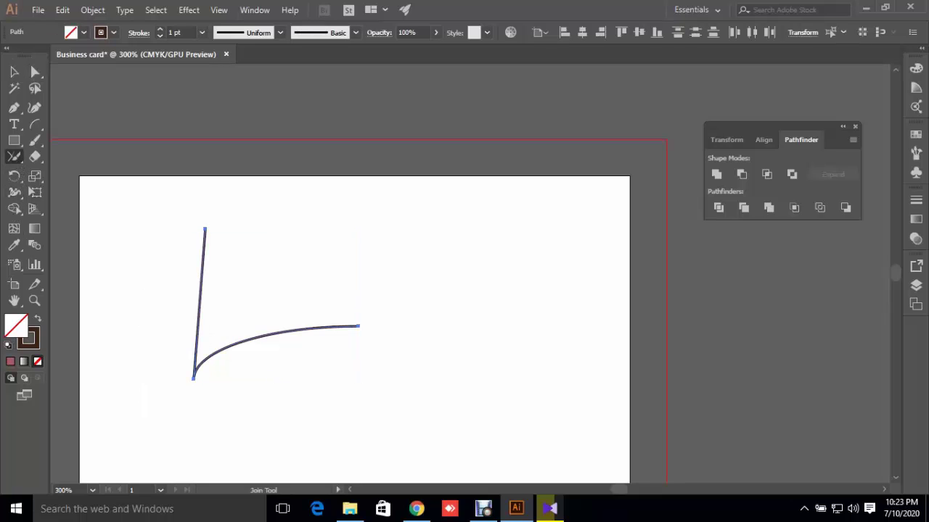
drag(169, 322, 205, 403)
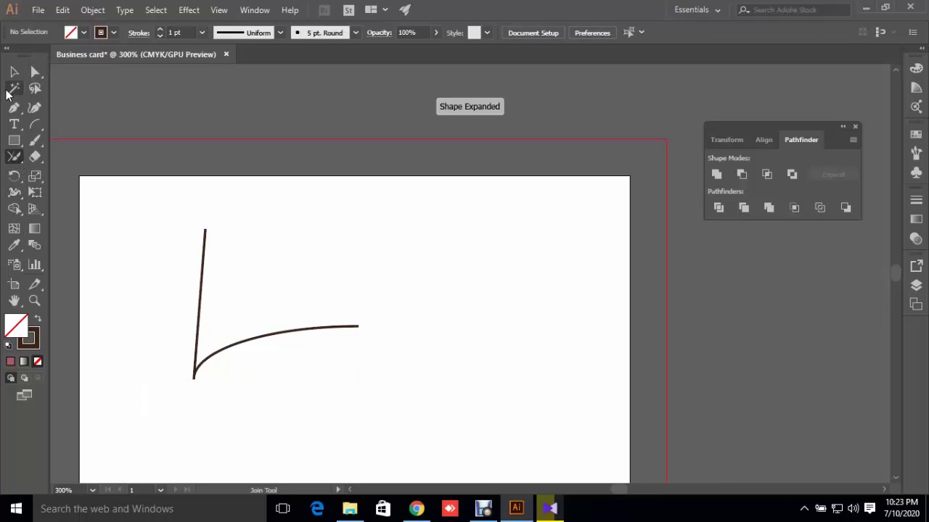
Move the joined path right across the artboard, then delete it.
click(13, 72)
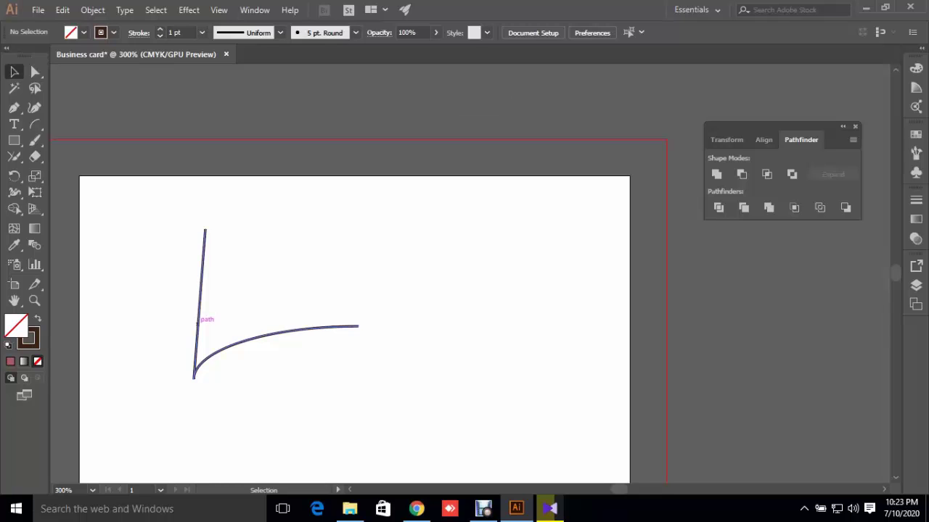
drag(202, 320, 278, 319)
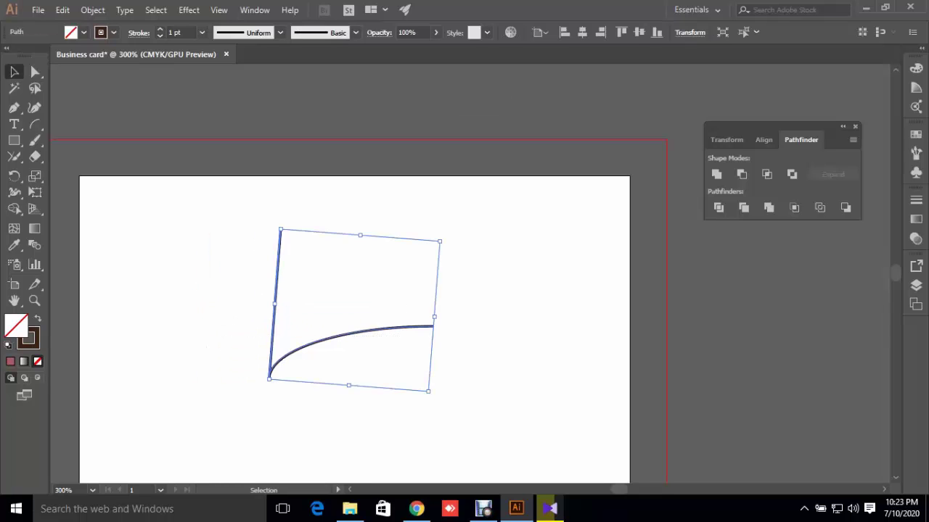
key(ctrl+shift+a)
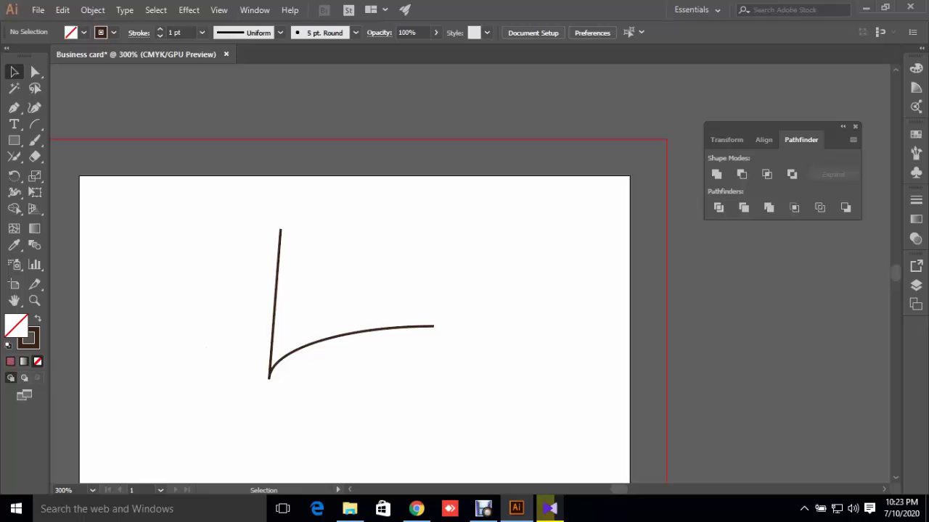
drag(348, 332, 454, 332)
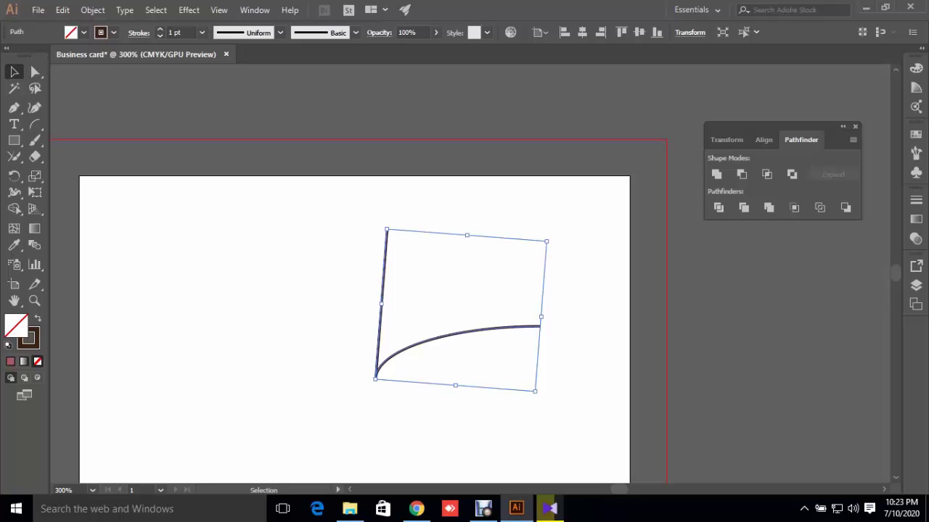
key(Delete)
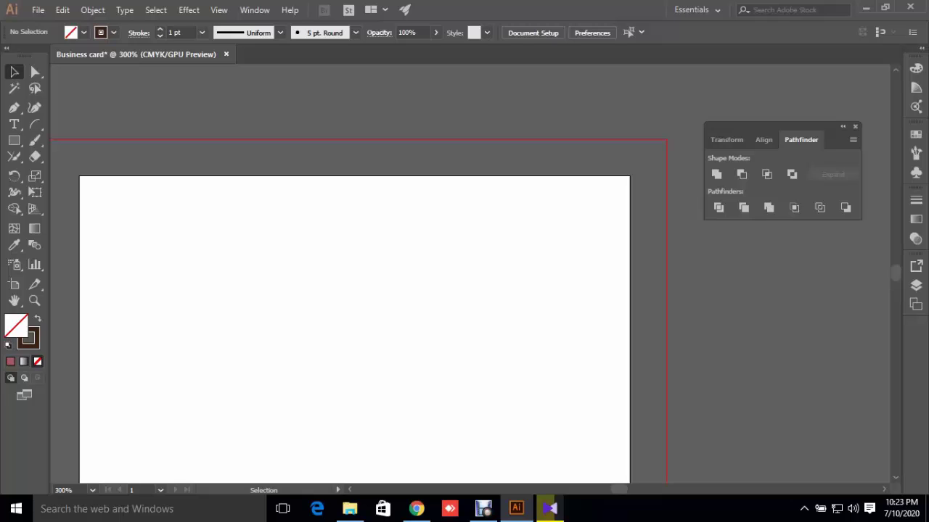
Draw a wide rectangle filled with red D61624.
click(14, 141)
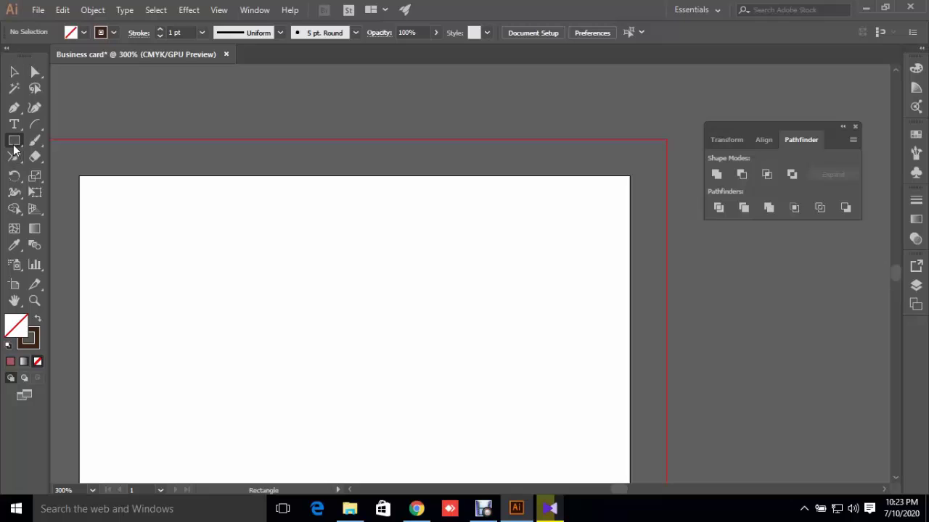
mouse_move(134, 252)
mouse_down()
mouse_move(442, 287)
mouse_move(450, 359)
mouse_up()
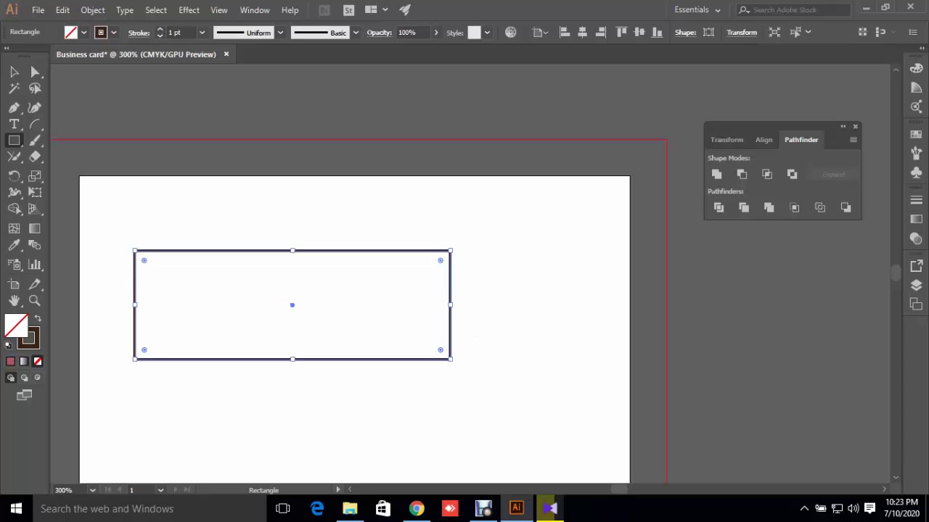
double_click(22, 323)
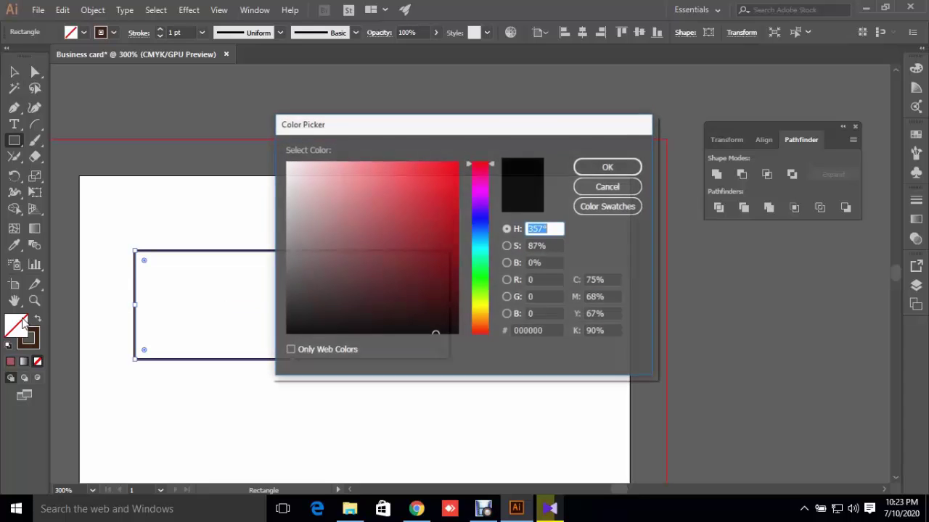
drag(404, 262, 440, 188)
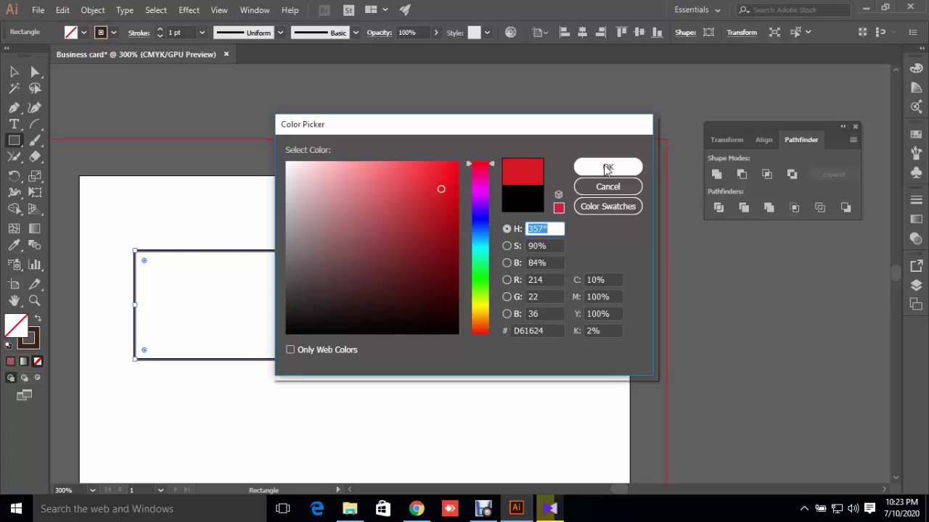
click(607, 169)
Set the rectangle's stroke to None.
click(13, 72)
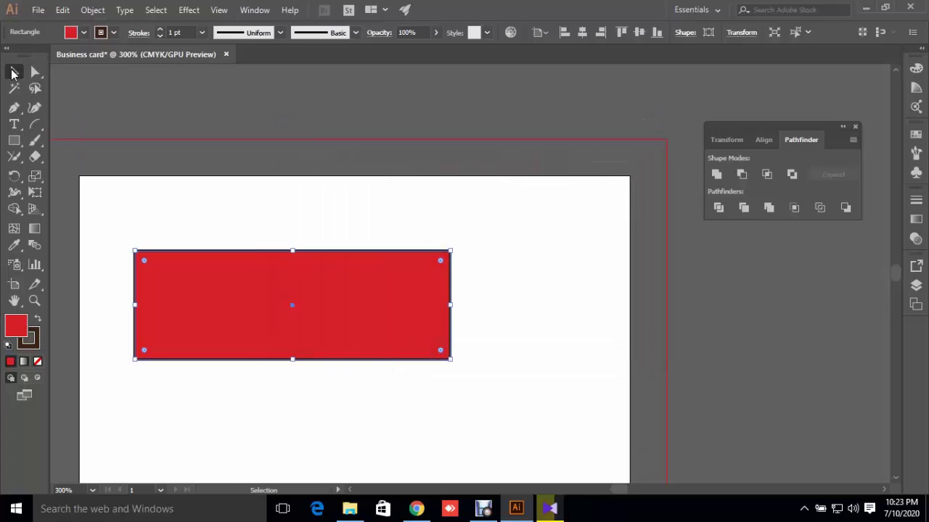
double_click(37, 339)
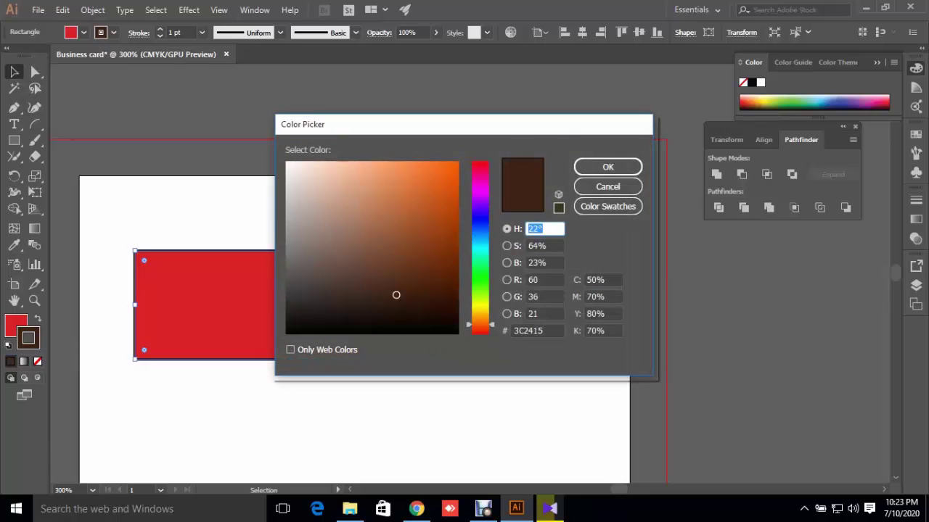
click(604, 163)
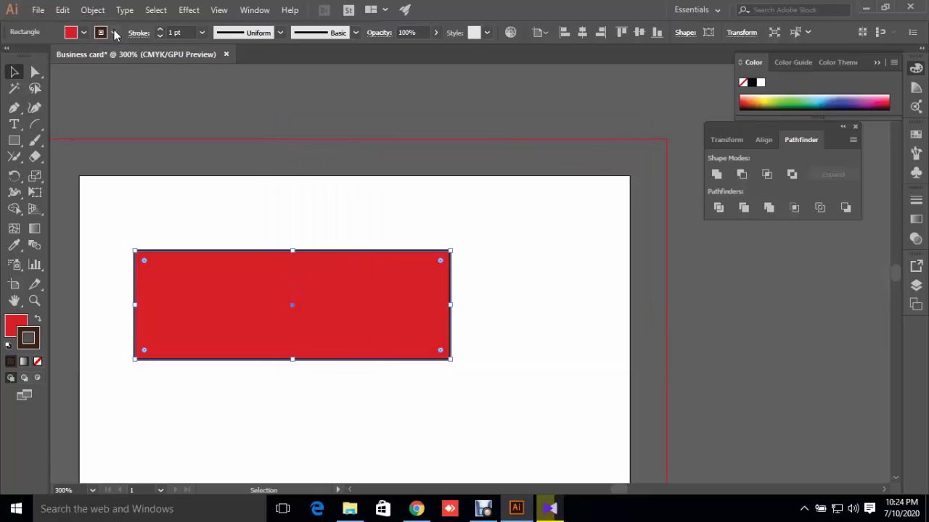
click(114, 33)
click(9, 55)
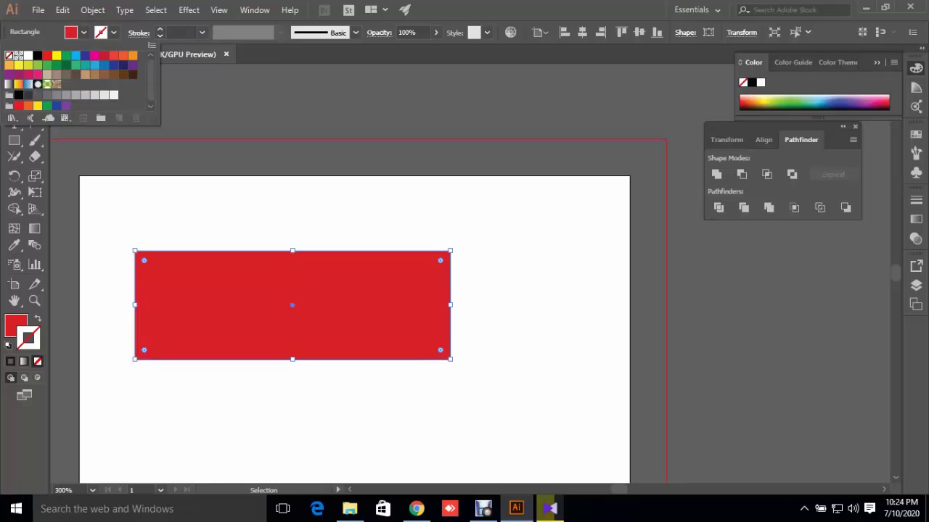
key(Escape)
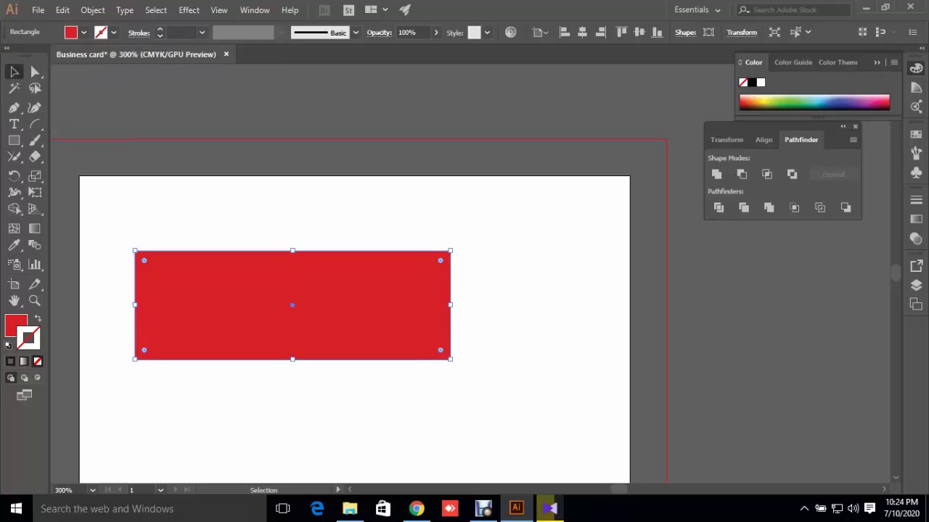
Subtract an offset lower-right copy with Minus Front, leaving a notched L-shape selected.
alt+drag(354, 310, 537, 363)
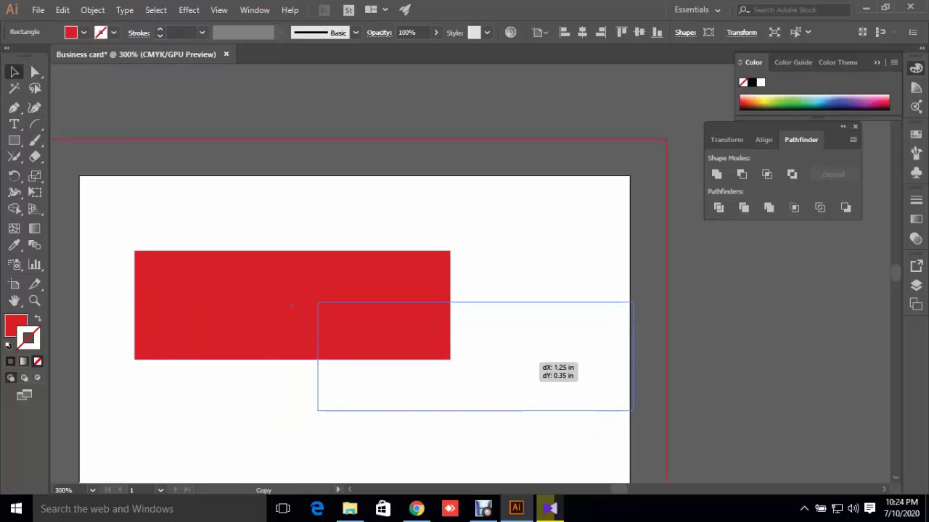
drag(487, 224, 240, 395)
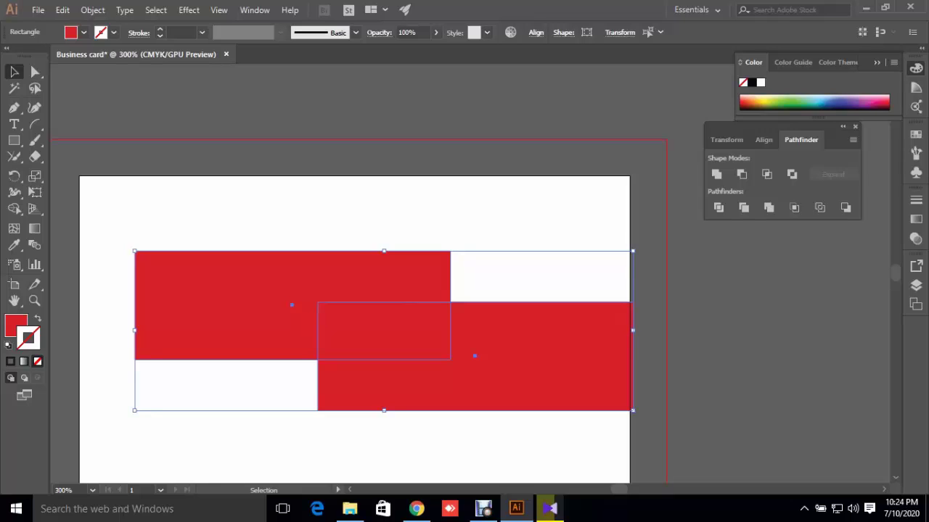
click(741, 174)
key(ctrl+shift+a)
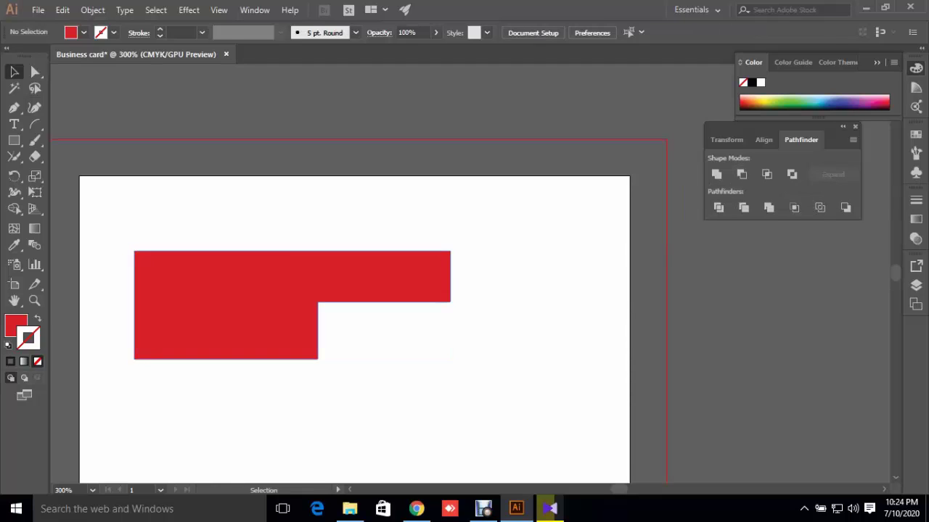
key(ctrl+a)
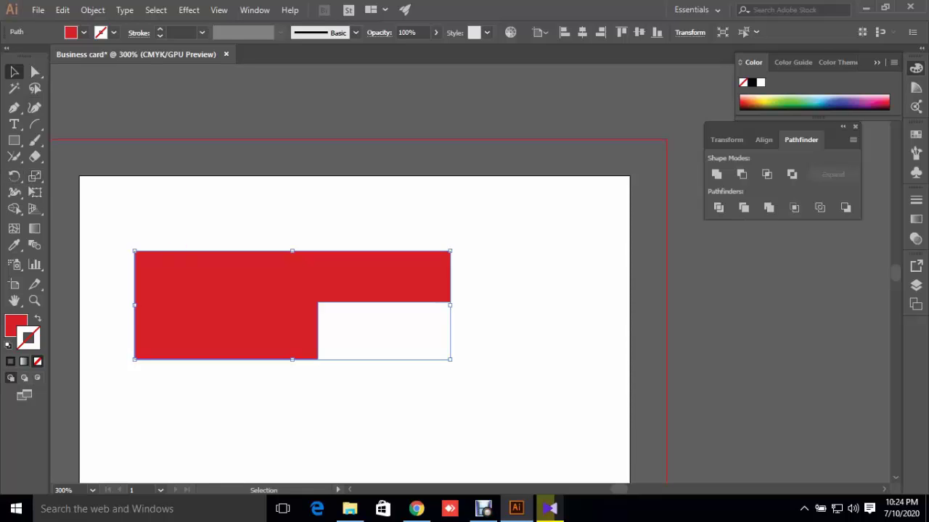
Rotate the L-shape −90° to stand upright and nudge it down and right.
click(14, 177)
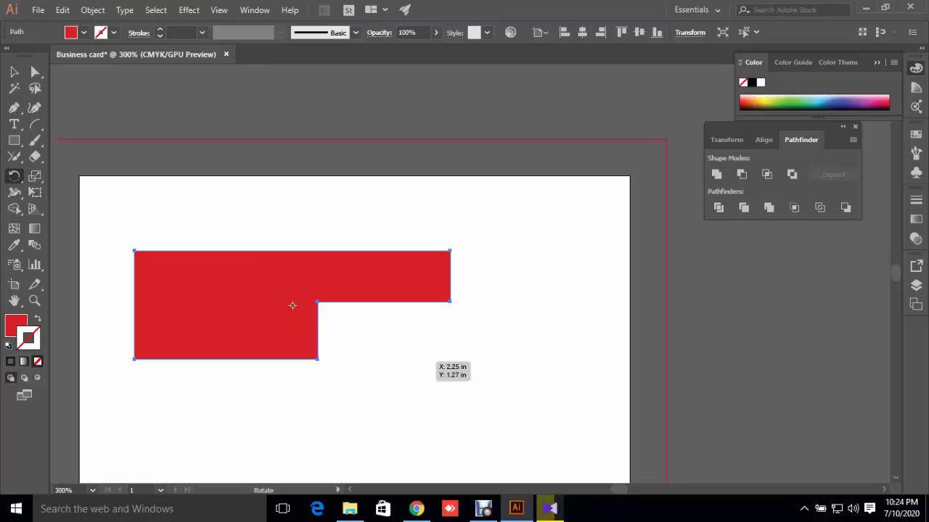
mouse_move(432, 360)
mouse_down()
mouse_move(406, 411)
mouse_move(320, 420)
mouse_up()
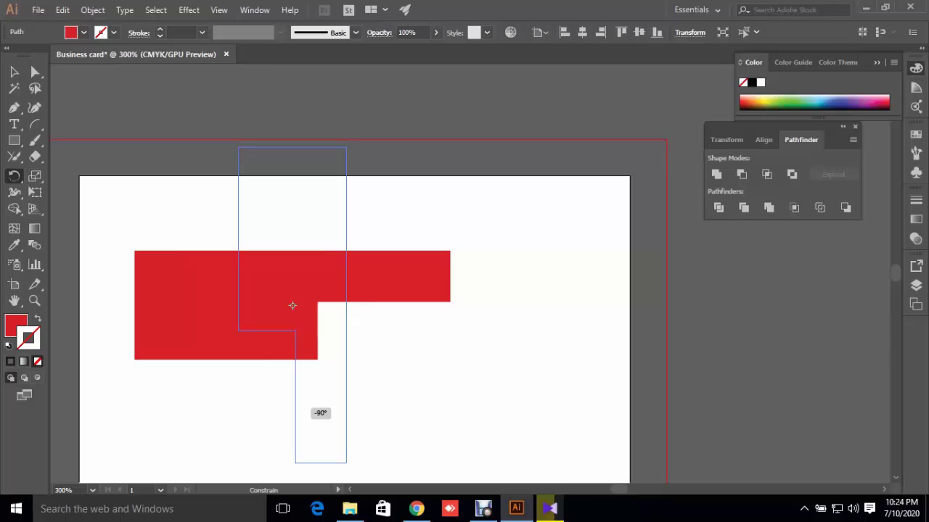
drag(320, 420, 312, 410)
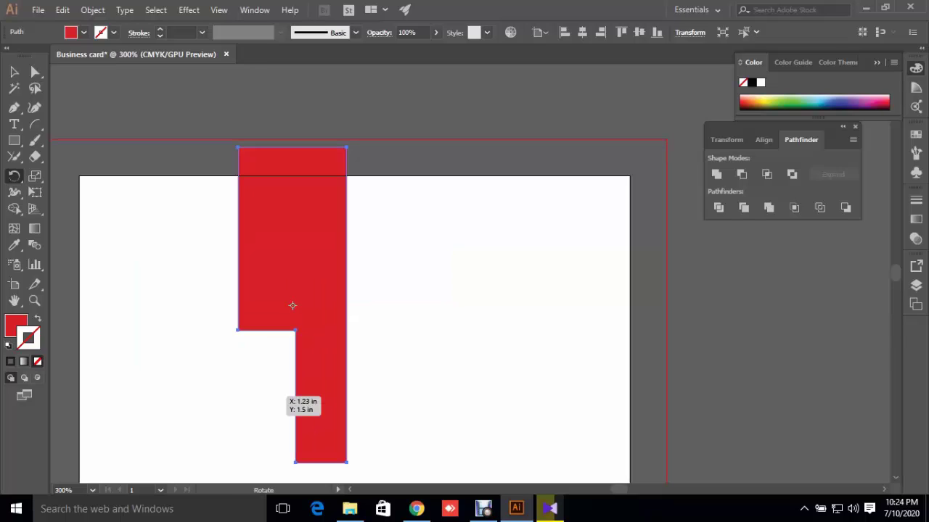
click(13, 73)
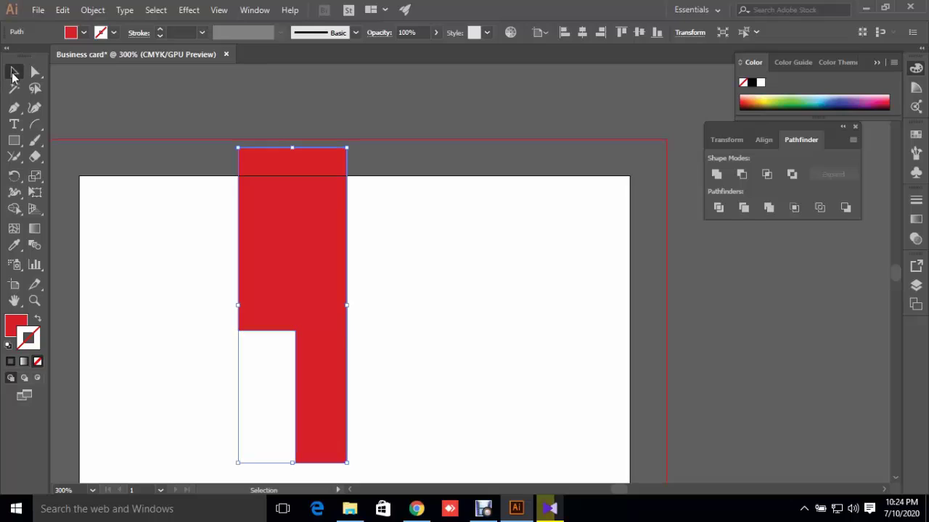
drag(291, 303, 314, 337)
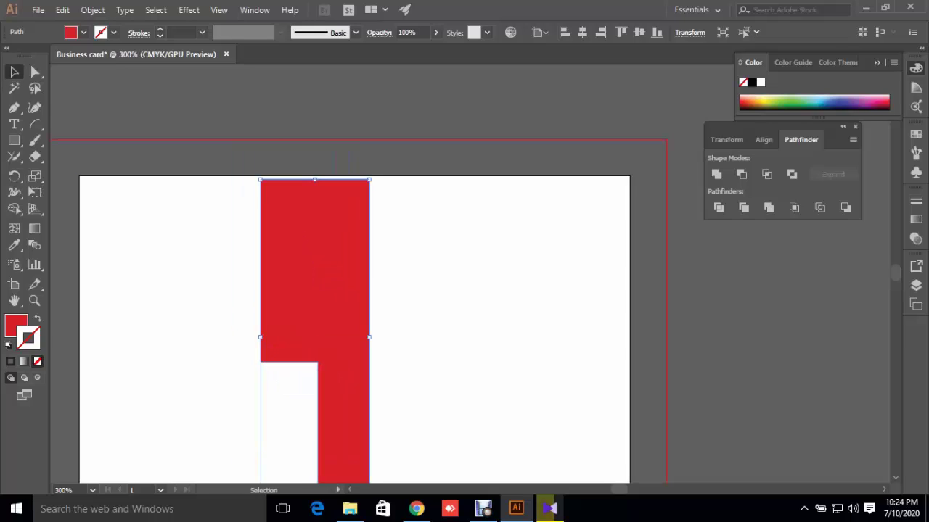
Shift the upright red L-shape right and Alt-drag a duplicate just beside it.
scroll(313, 336, down, 2)
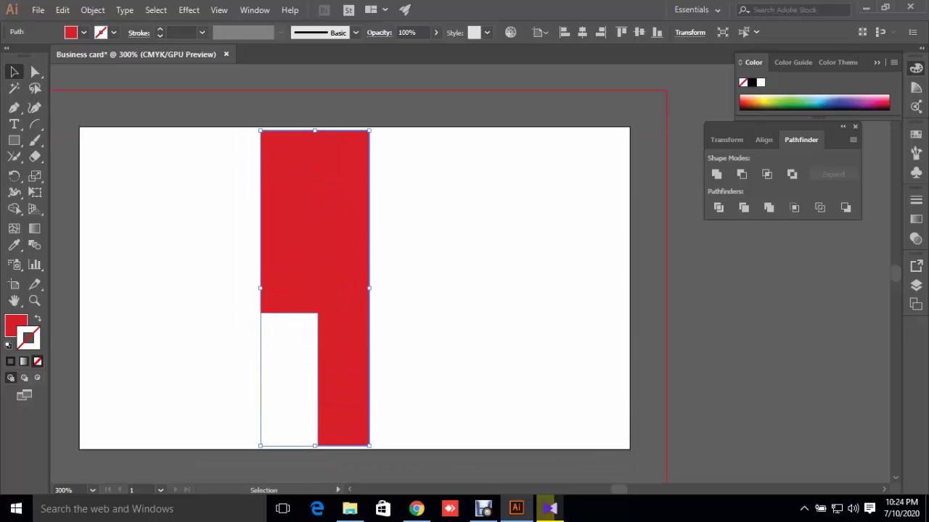
drag(342, 247, 486, 246)
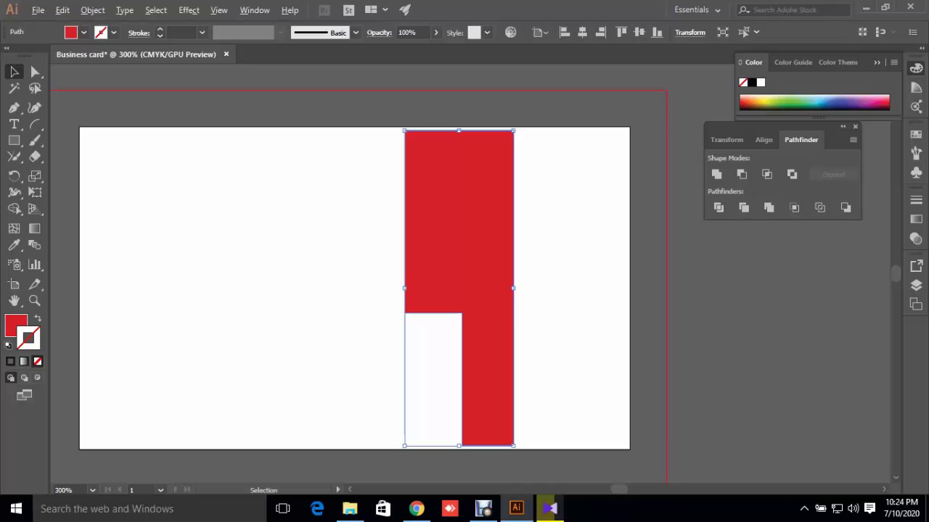
drag(487, 255, 615, 262)
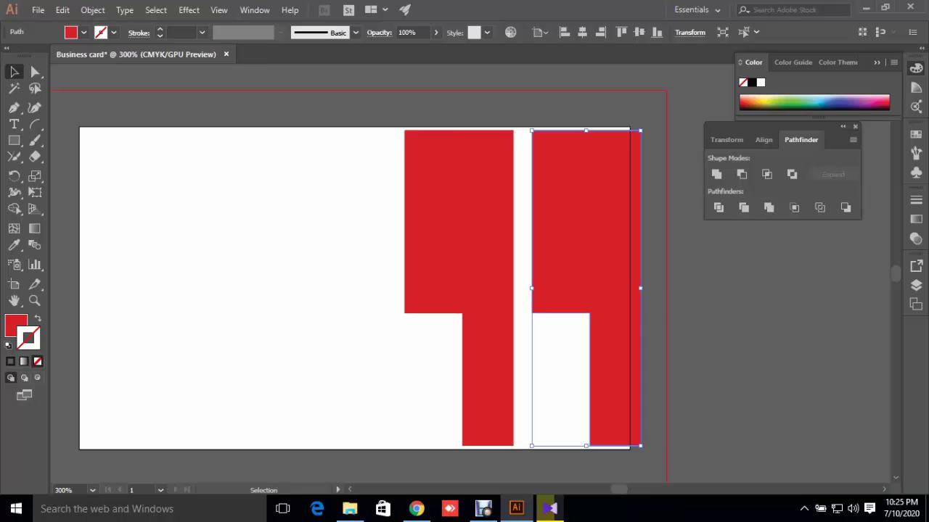
Rotate the copy 180° around its bottom-right corner.
scroll(355, 290, right, 5)
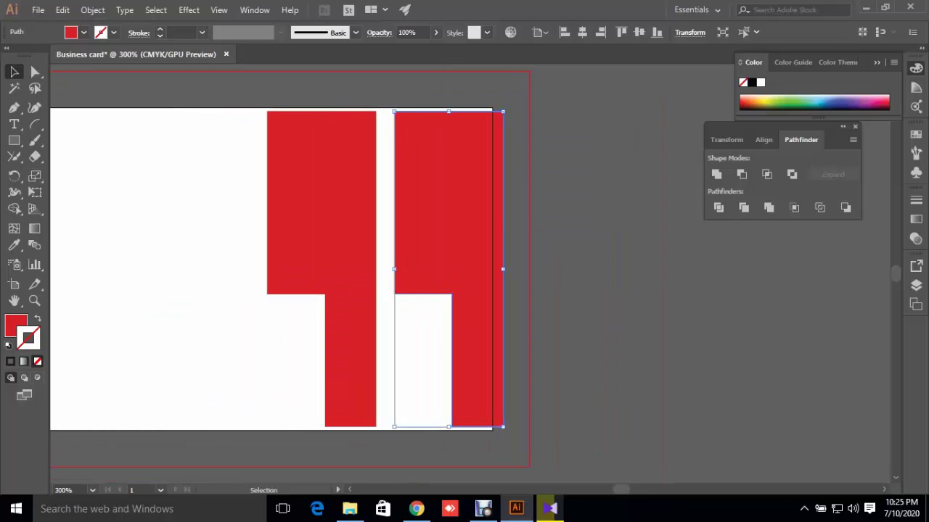
click(14, 176)
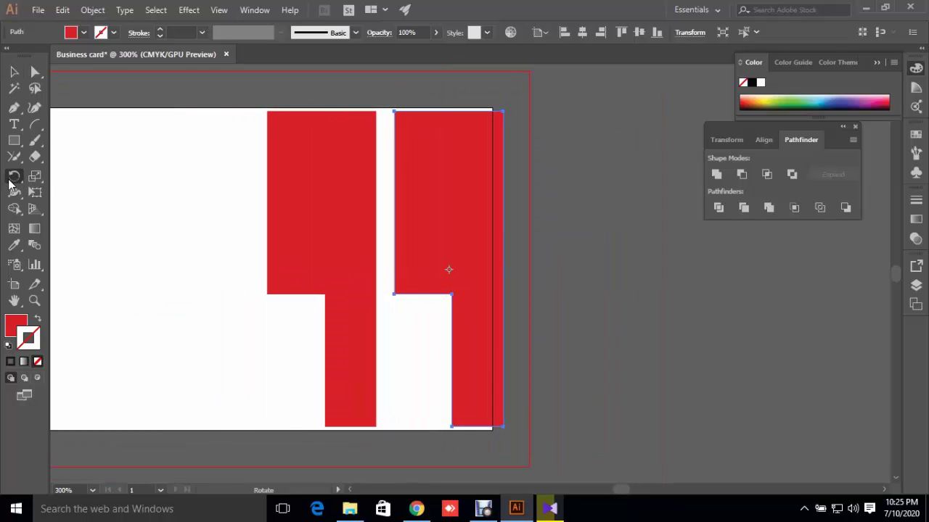
click(503, 427)
mouse_move(526, 439)
mouse_down()
mouse_move(449, 423)
mouse_move(400, 316)
mouse_up()
Slot the flipped copy against the original shape to form a stepped block, then deselect.
scroll(425, 291, down, 3)
scroll(424, 291, down, 1)
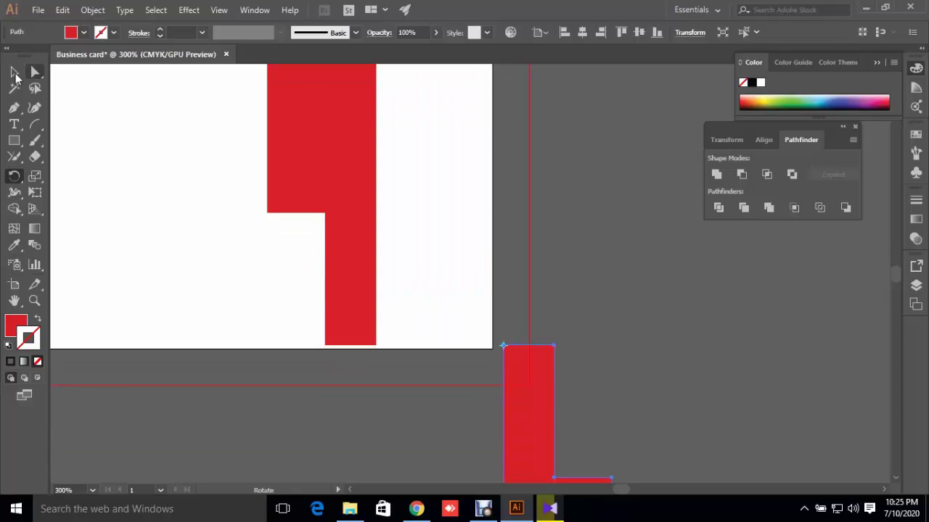
click(14, 71)
mouse_move(564, 439)
mouse_down()
mouse_move(482, 218)
mouse_move(483, 236)
mouse_up()
scroll(482, 235, up, 3)
mouse_move(479, 413)
mouse_down()
mouse_move(454, 337)
mouse_move(434, 325)
mouse_up()
key(ctrl+shift+a)
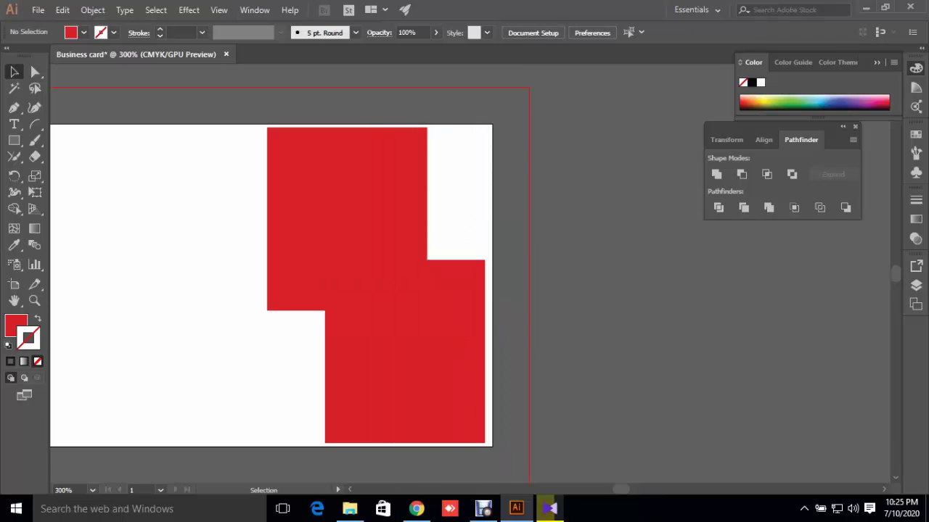
scroll(378, 290, up, 1)
scroll(378, 290, up, 1)
scroll(377, 290, down, 1)
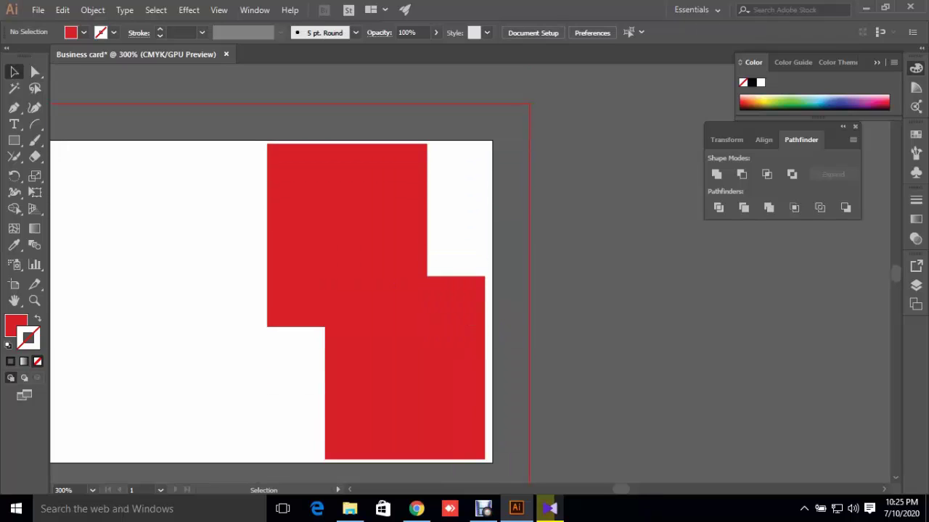
Unite both red pieces with Pathfinder and move the merged stepped shape left.
drag(477, 234, 198, 379)
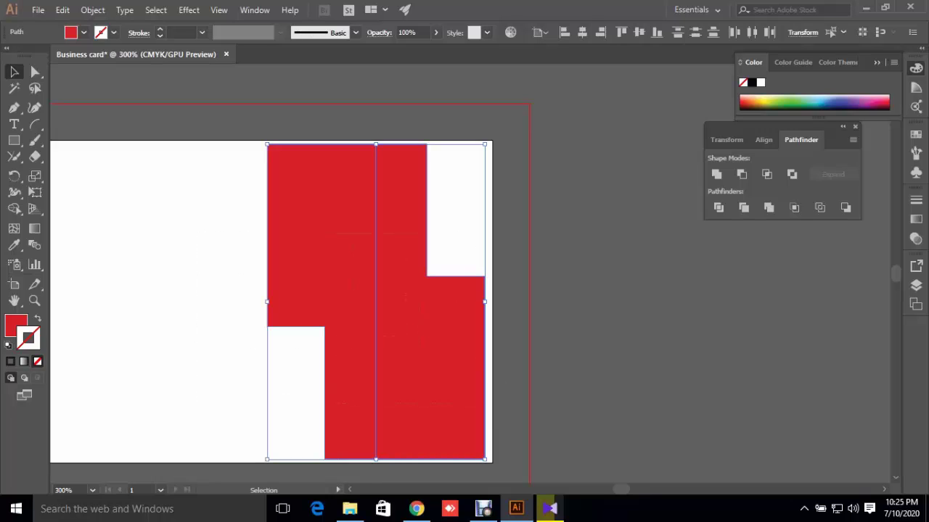
click(716, 174)
key(ctrl+shift+a)
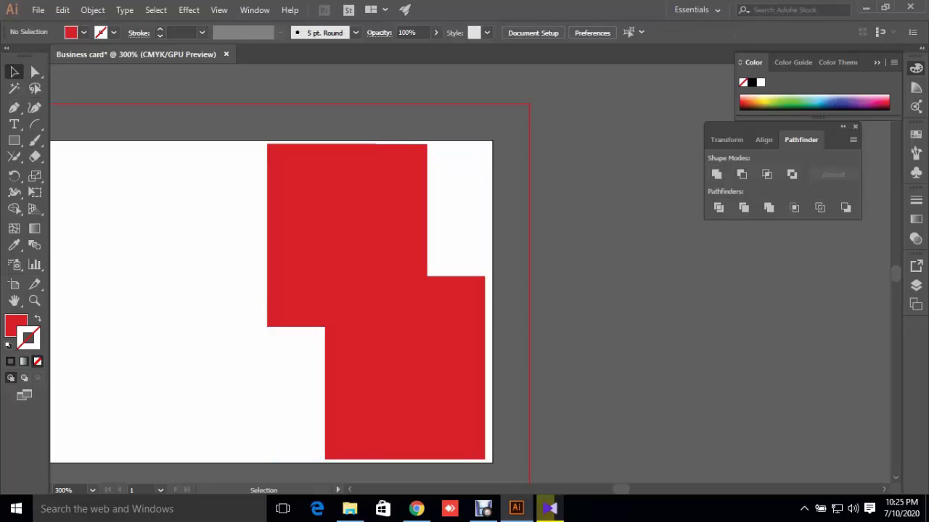
mouse_move(417, 286)
mouse_down()
mouse_move(602, 309)
mouse_move(295, 277)
mouse_up()
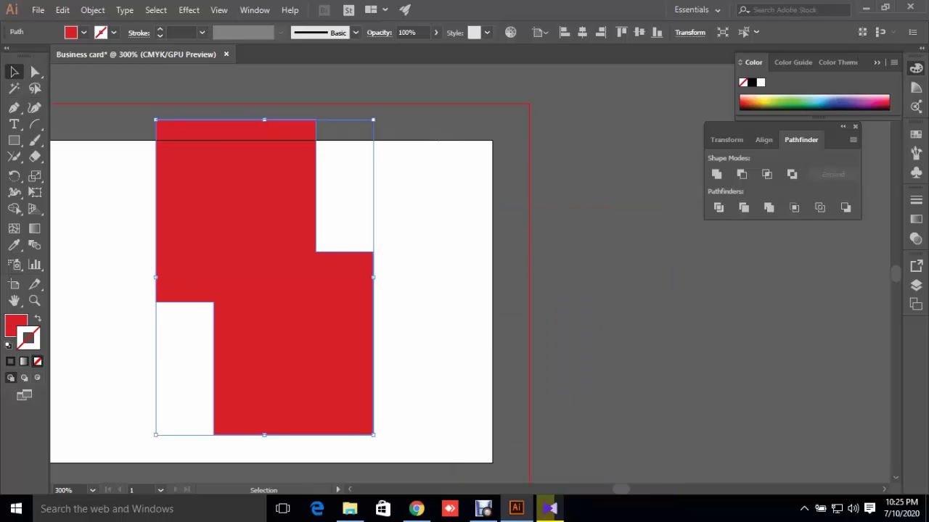